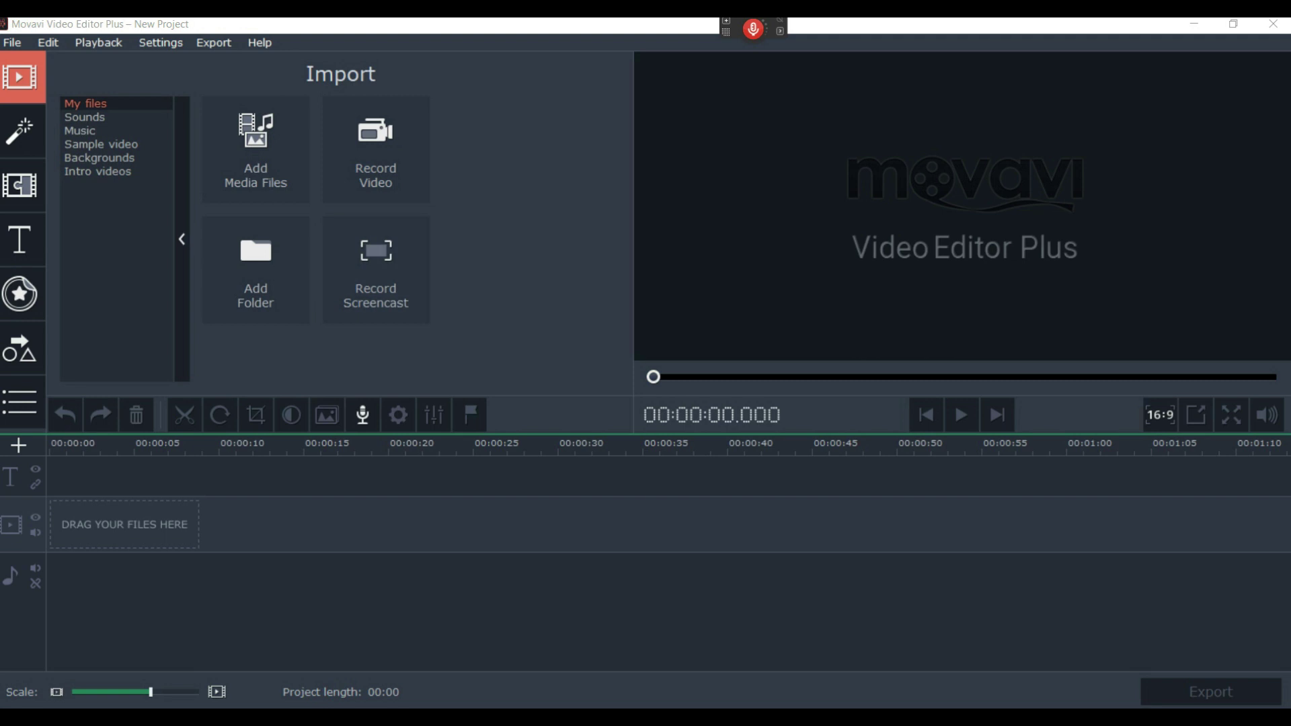
Import IMG_7142, IMG_7143, IMG_7144 and MVI_7141 onto the project timeline
click(255, 148)
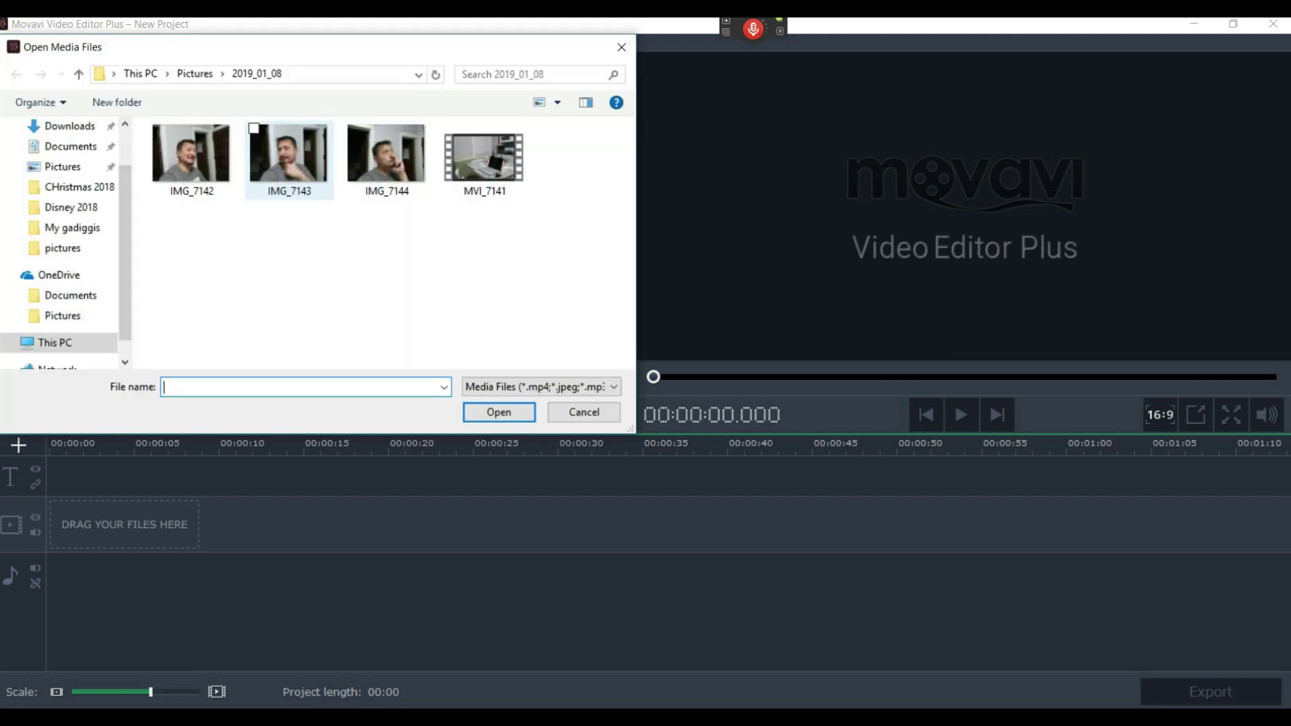
click(192, 160)
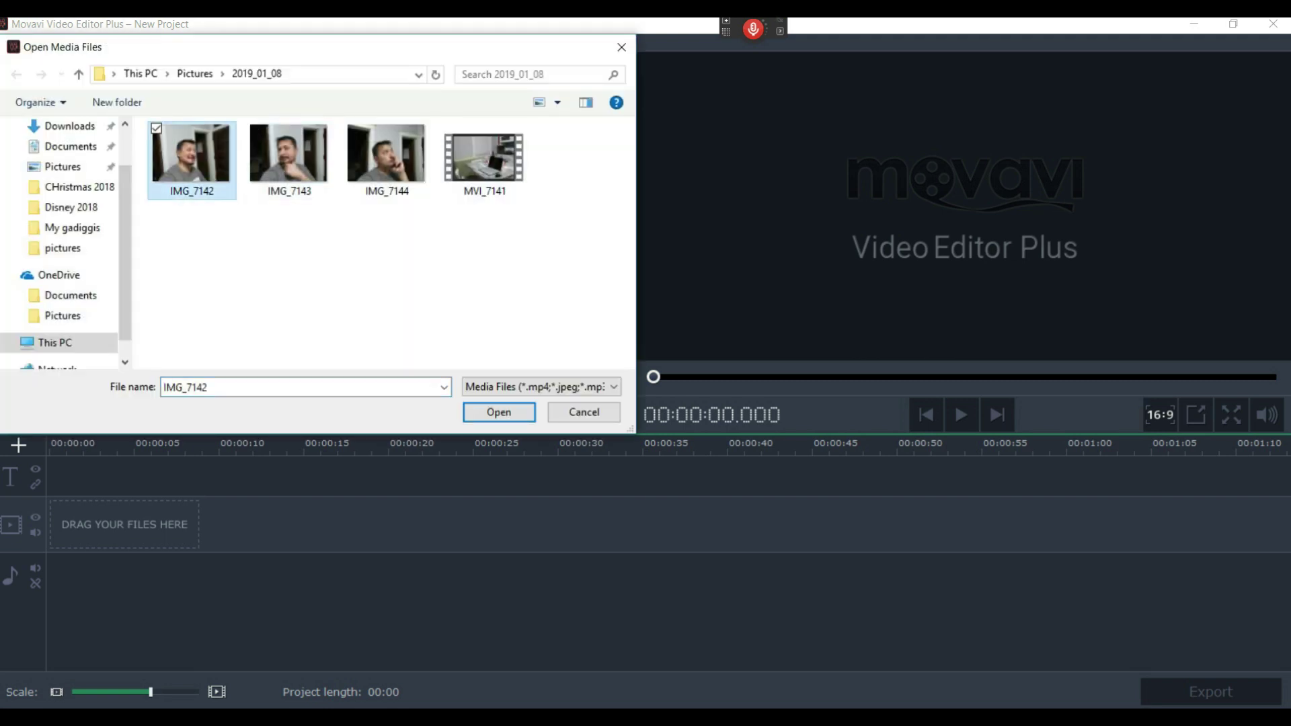
shift+click(484, 160)
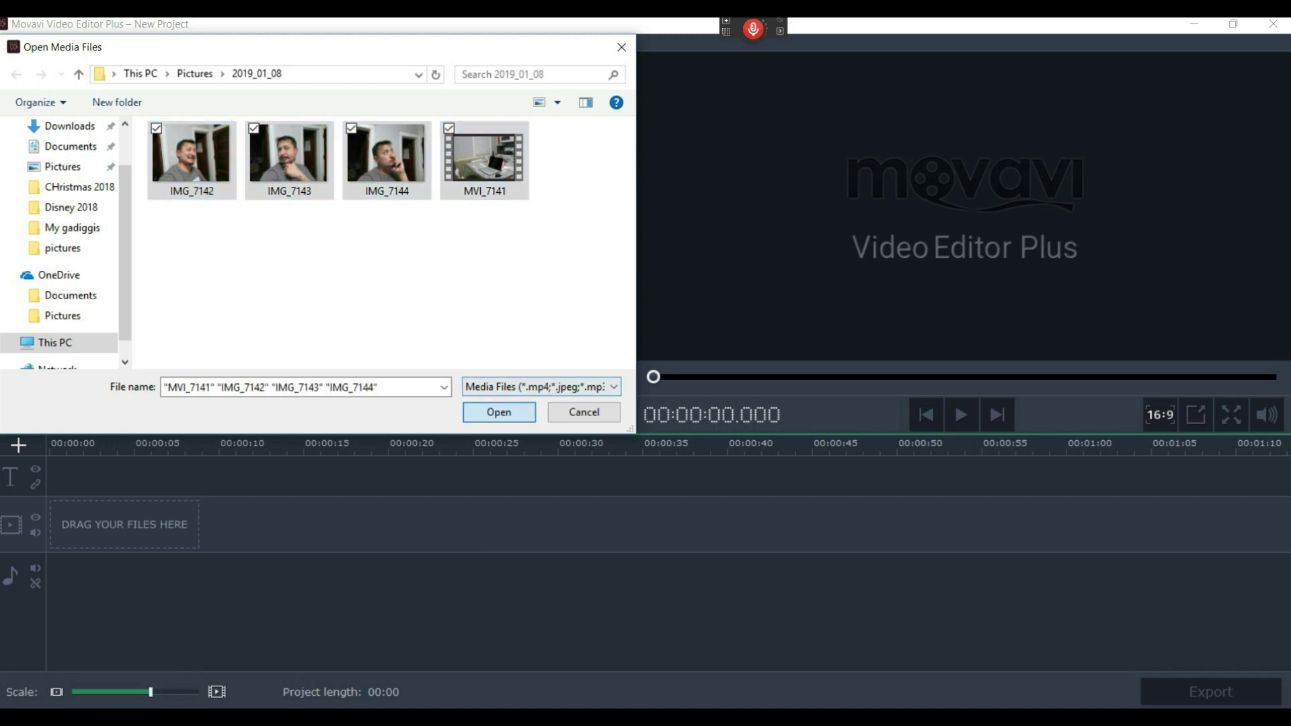
click(499, 411)
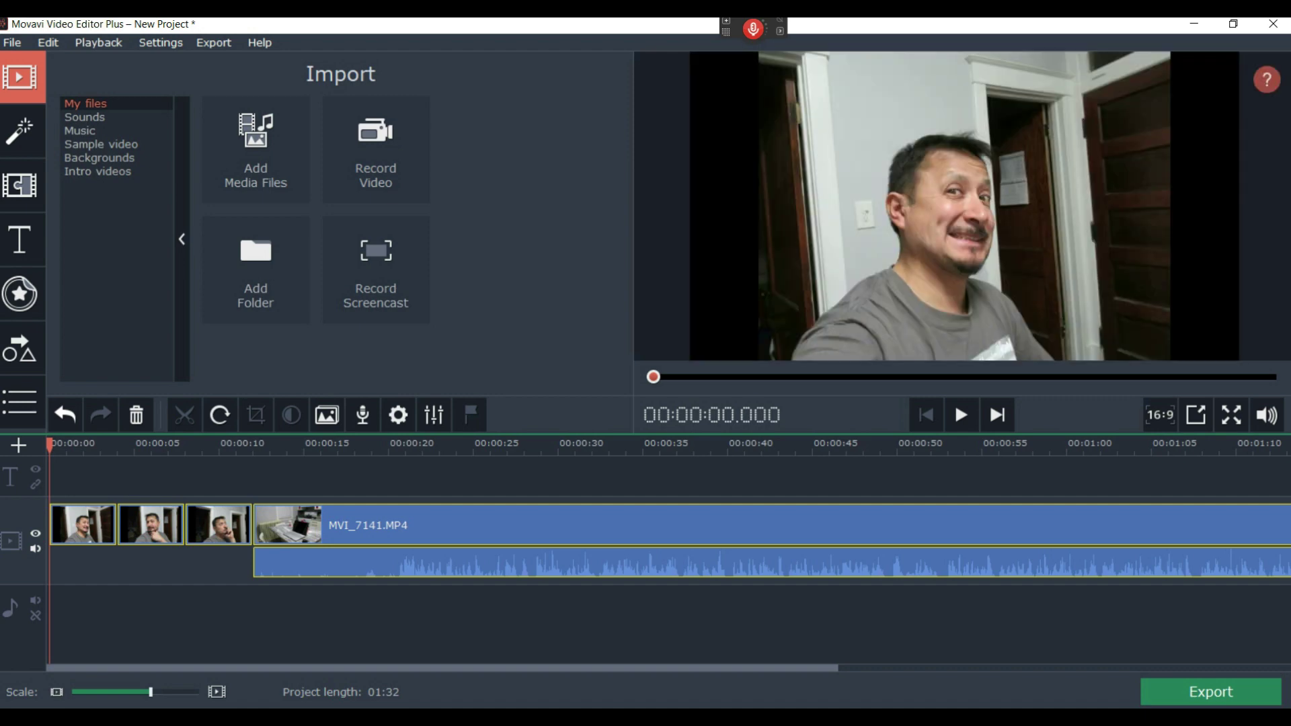
Drag the three photos onto the overlay track, side by side around 0:06–0:12
click(198, 525)
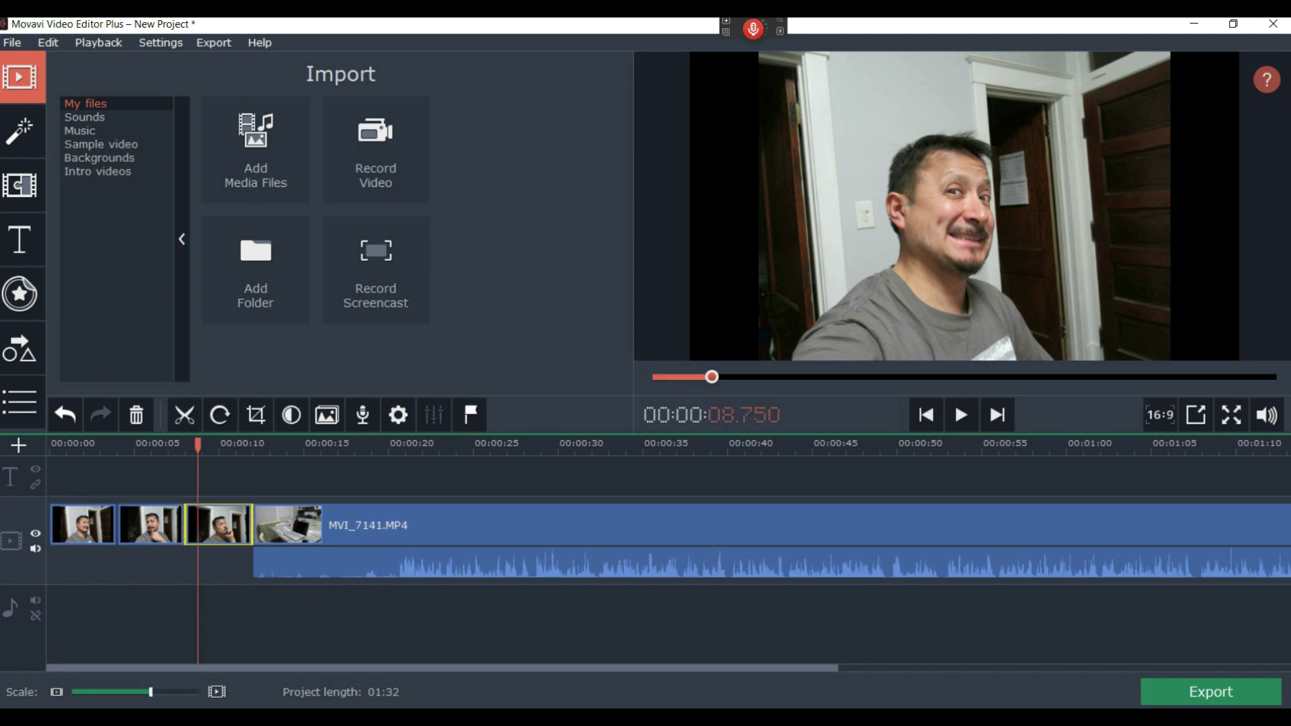
drag(217, 525, 312, 482)
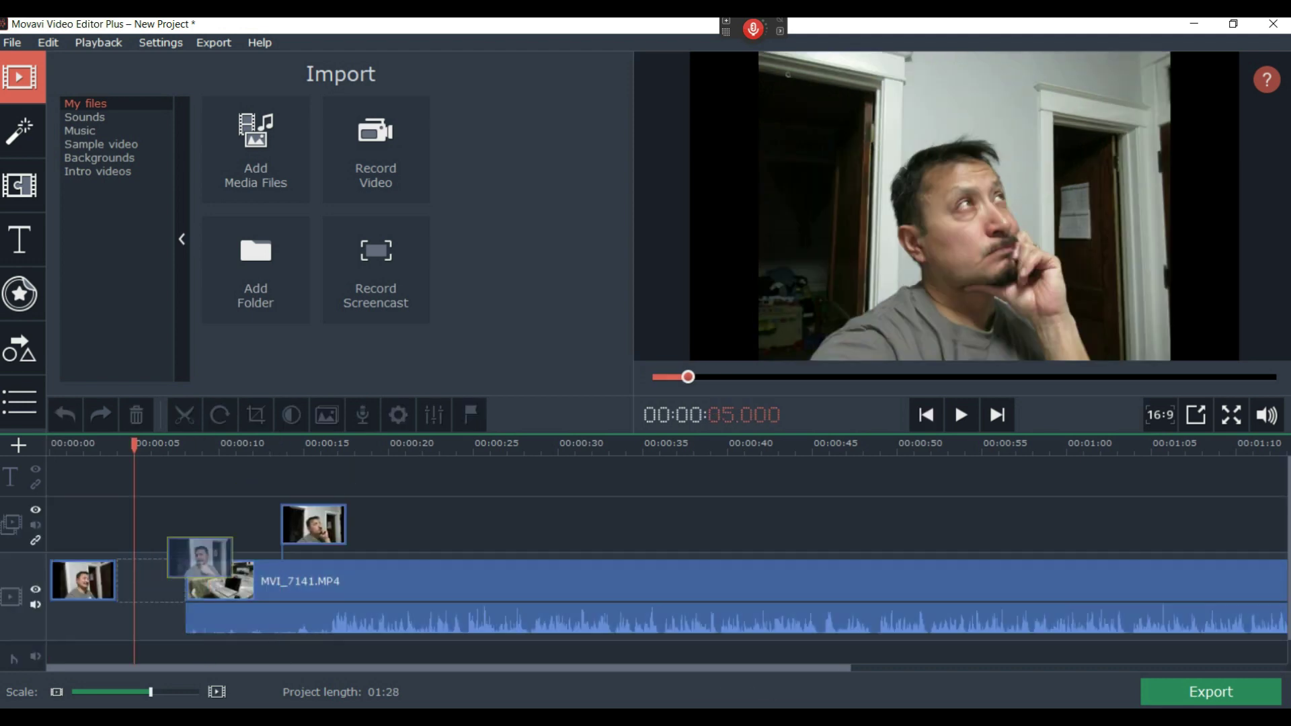
drag(217, 582, 247, 483)
drag(151, 581, 151, 525)
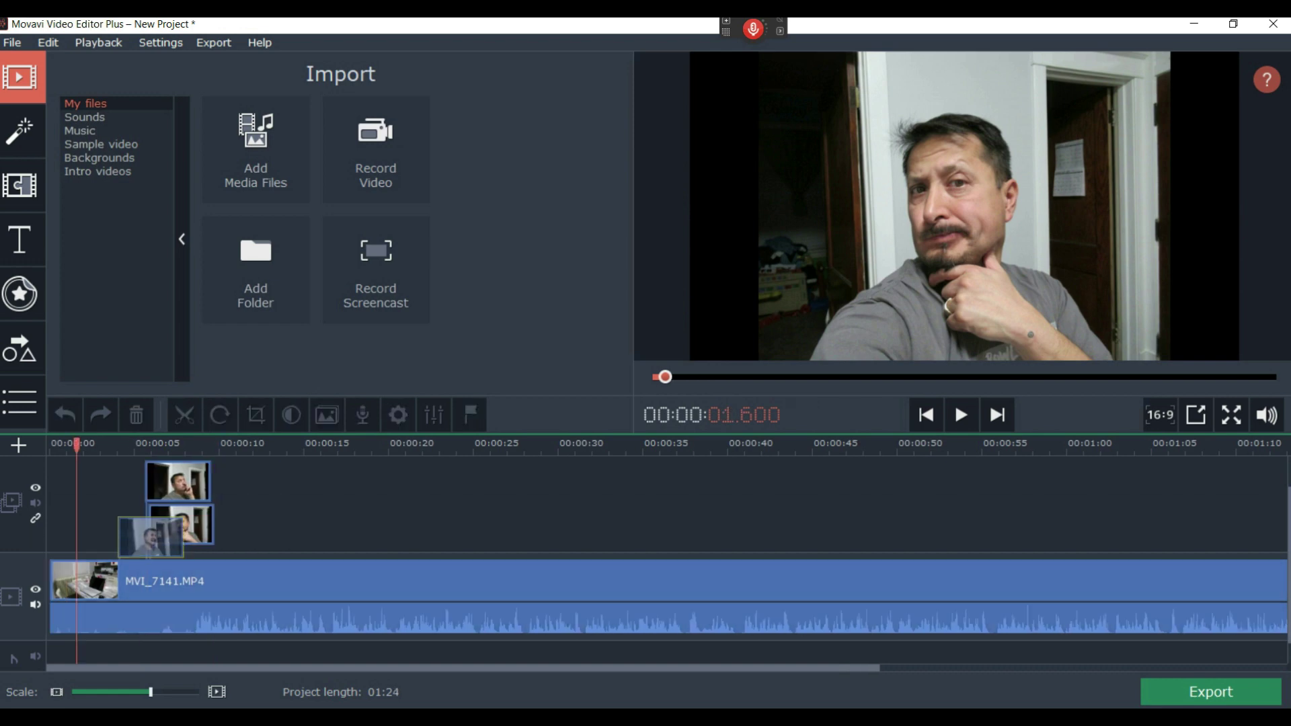
drag(231, 530, 217, 525)
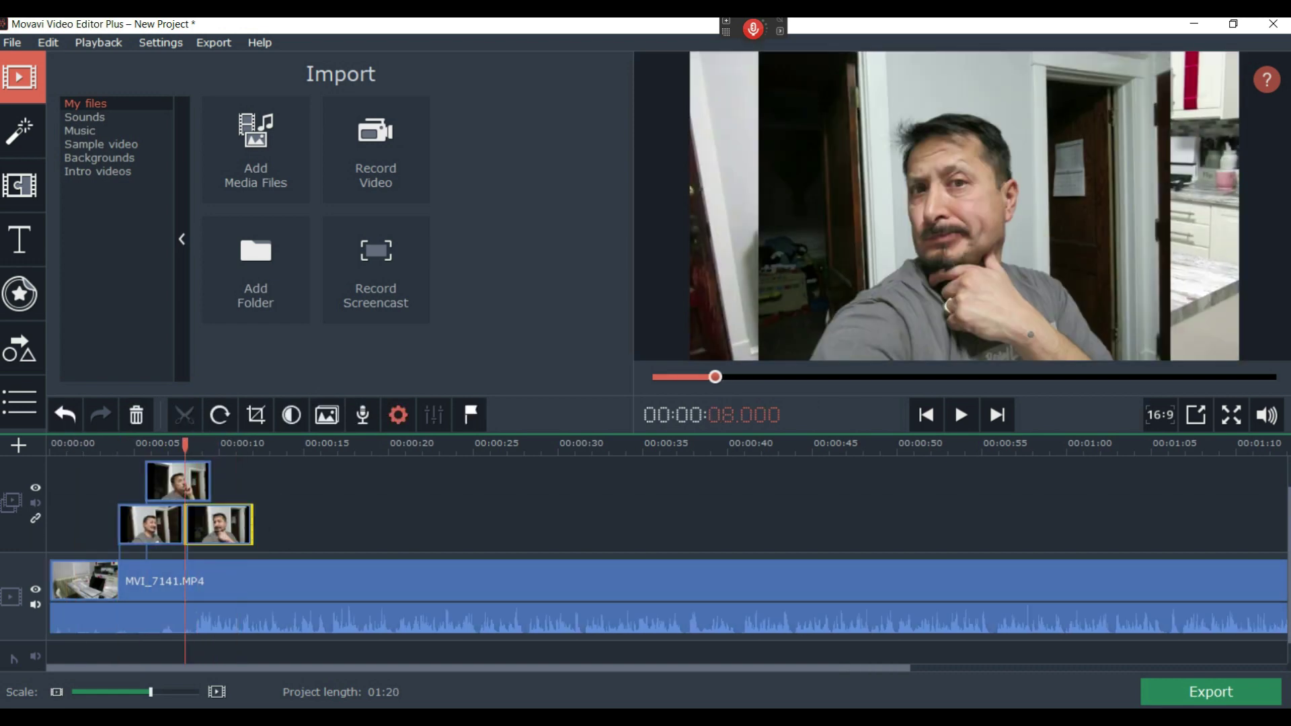
drag(178, 483, 286, 525)
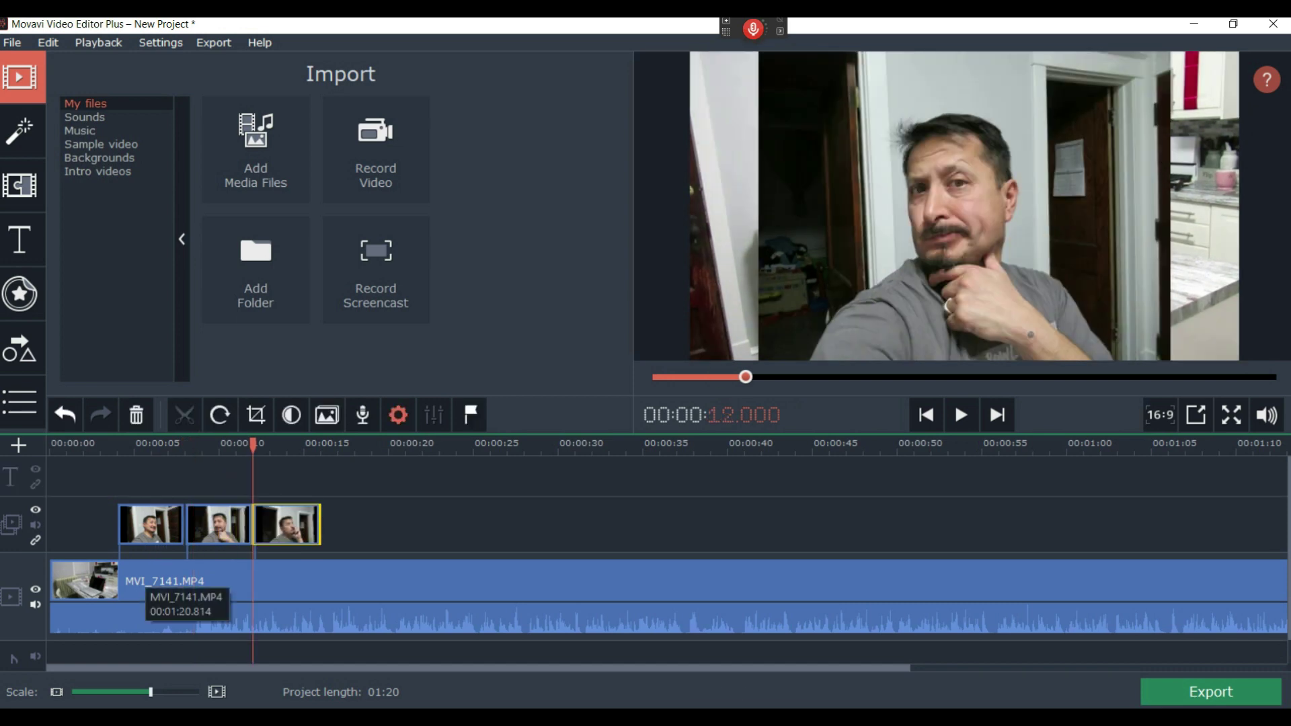
Preview the overlays, playing from about two seconds in
click(262, 654)
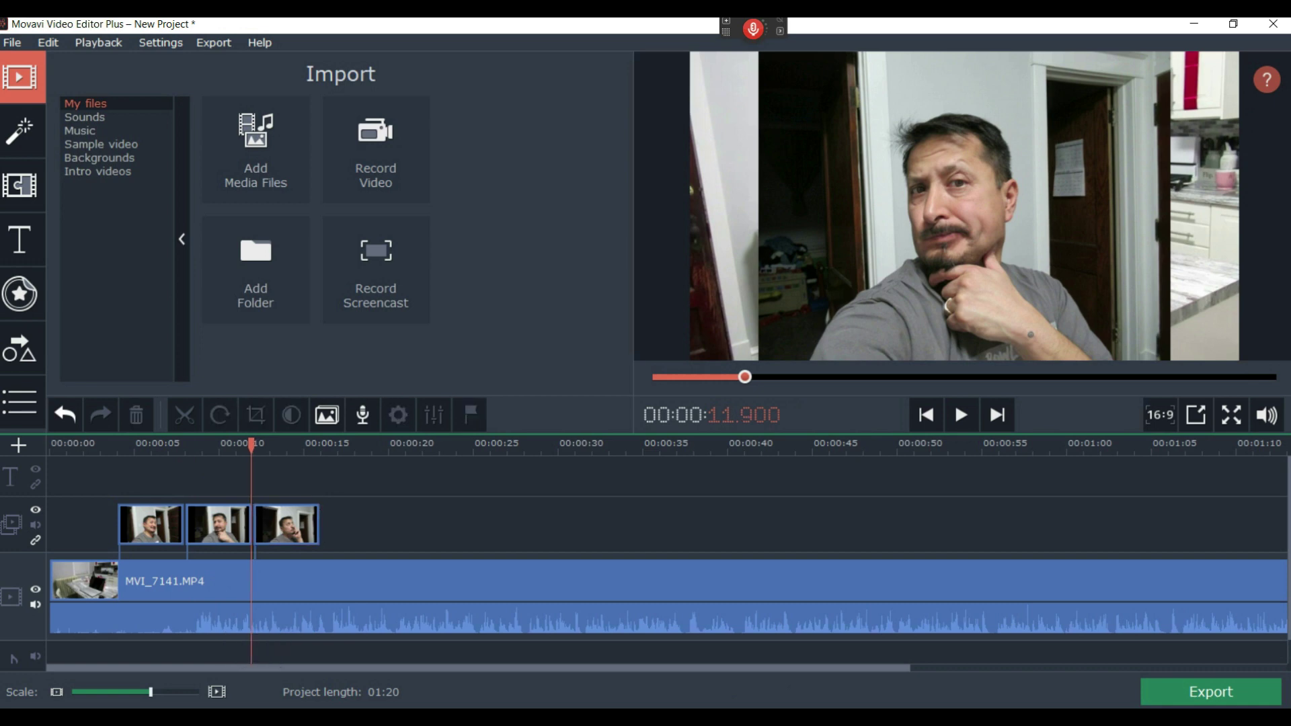
drag(745, 378, 670, 378)
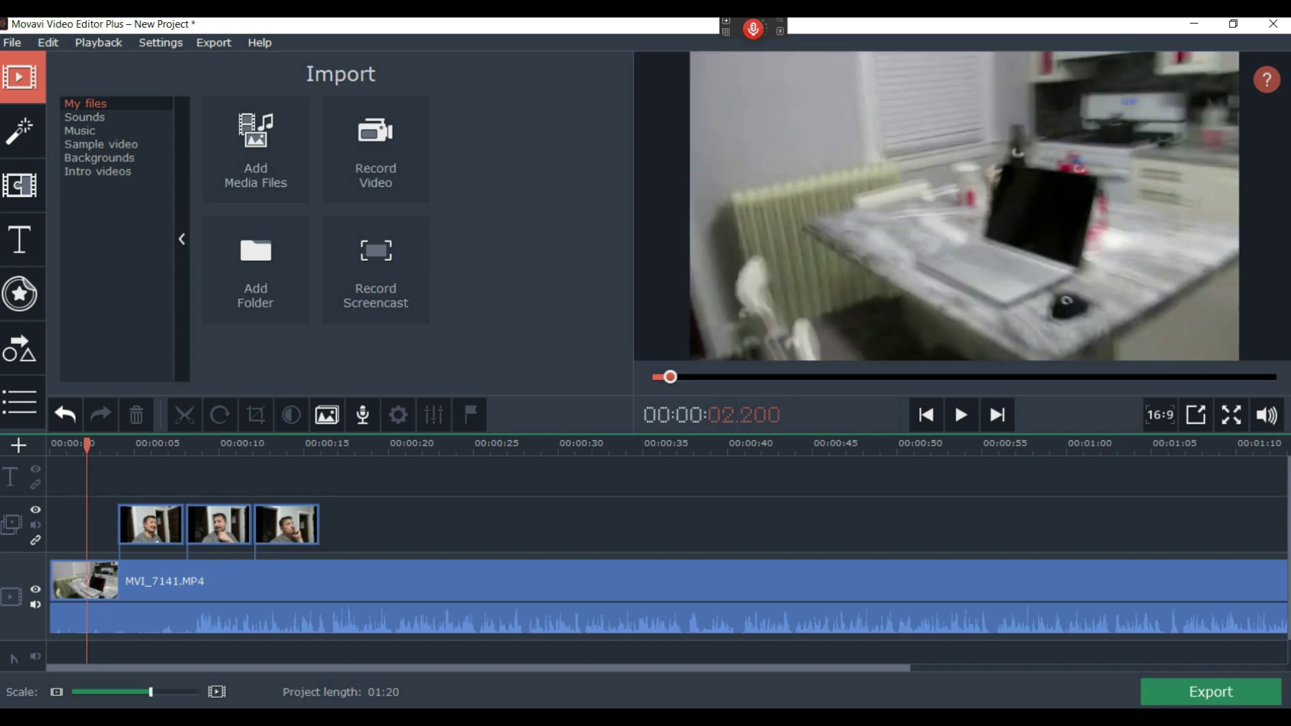
click(961, 415)
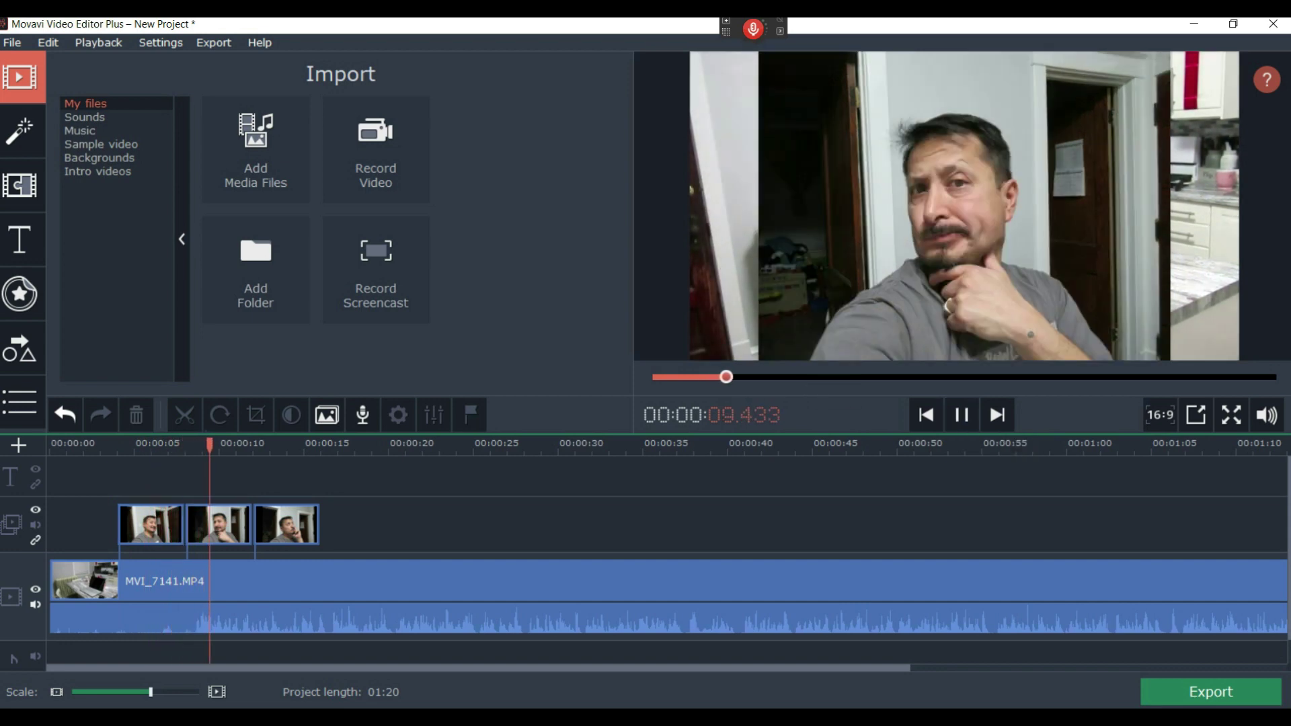
key(space)
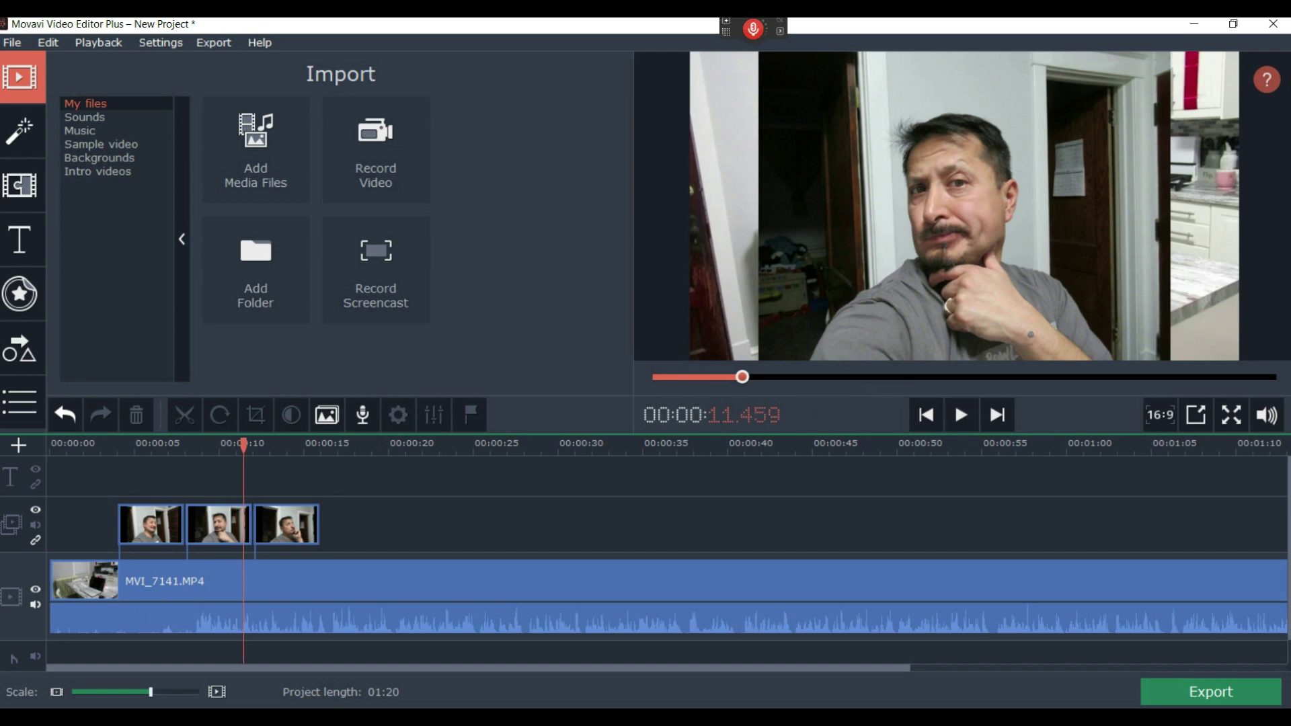
click(159, 524)
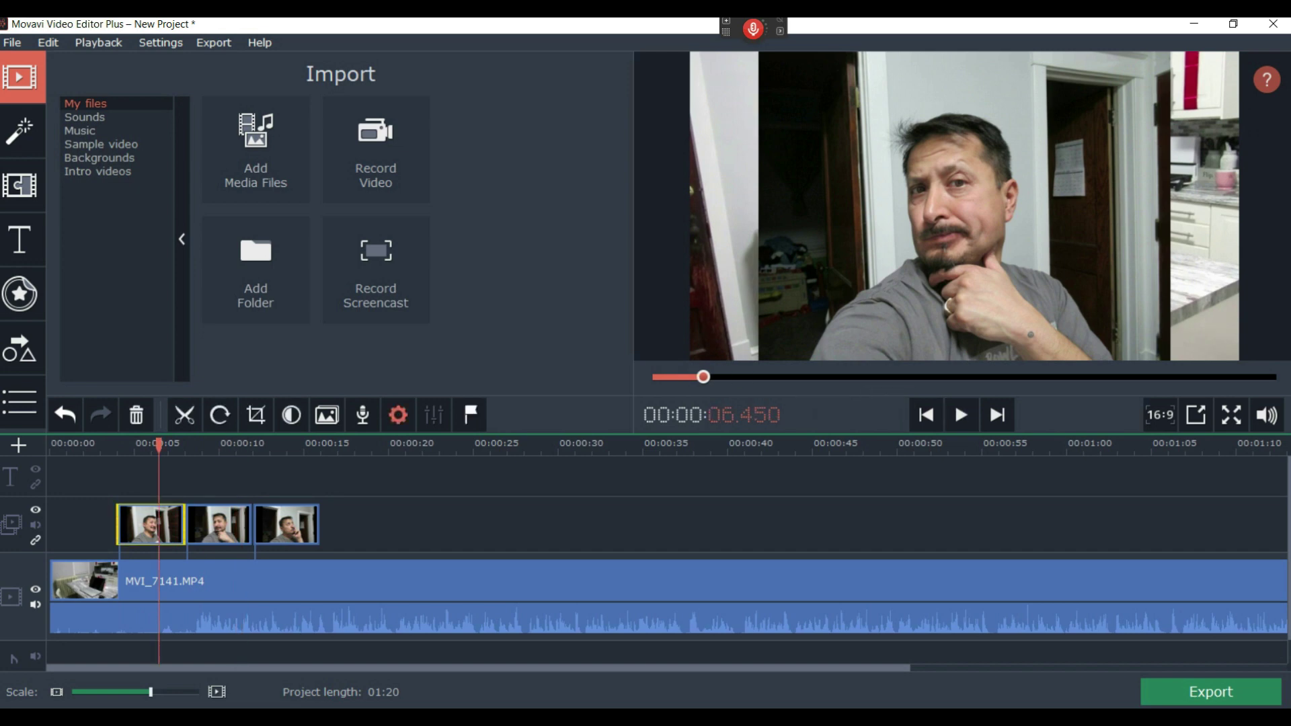
Shrink the first overlay photo into a small top-right picture-in-picture and apply it
right_click(145, 526)
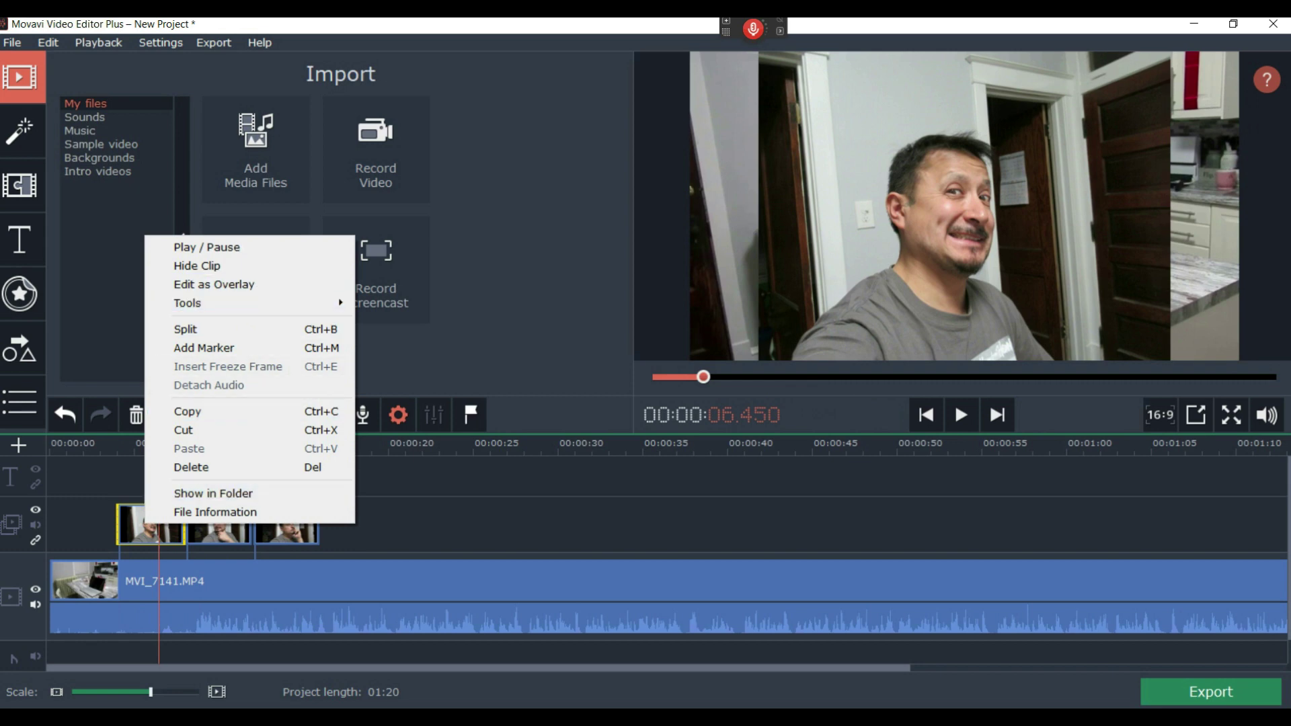
click(214, 285)
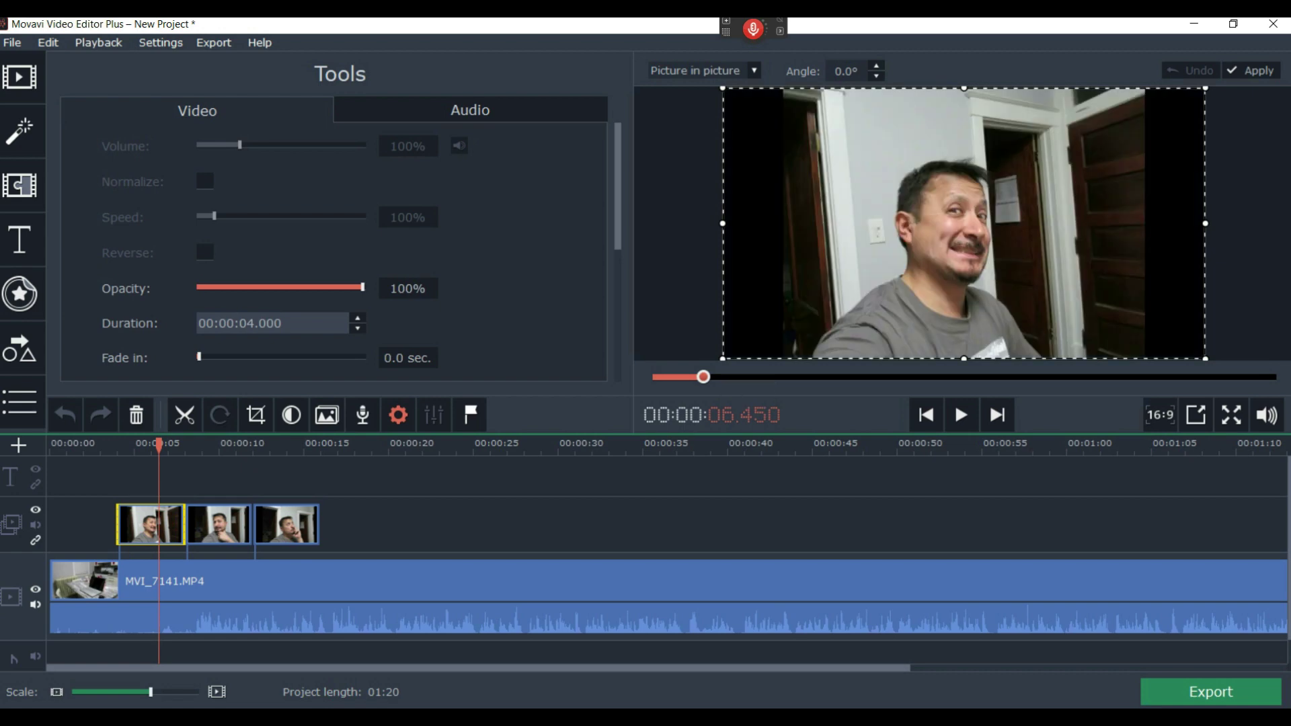
drag(722, 359, 1009, 200)
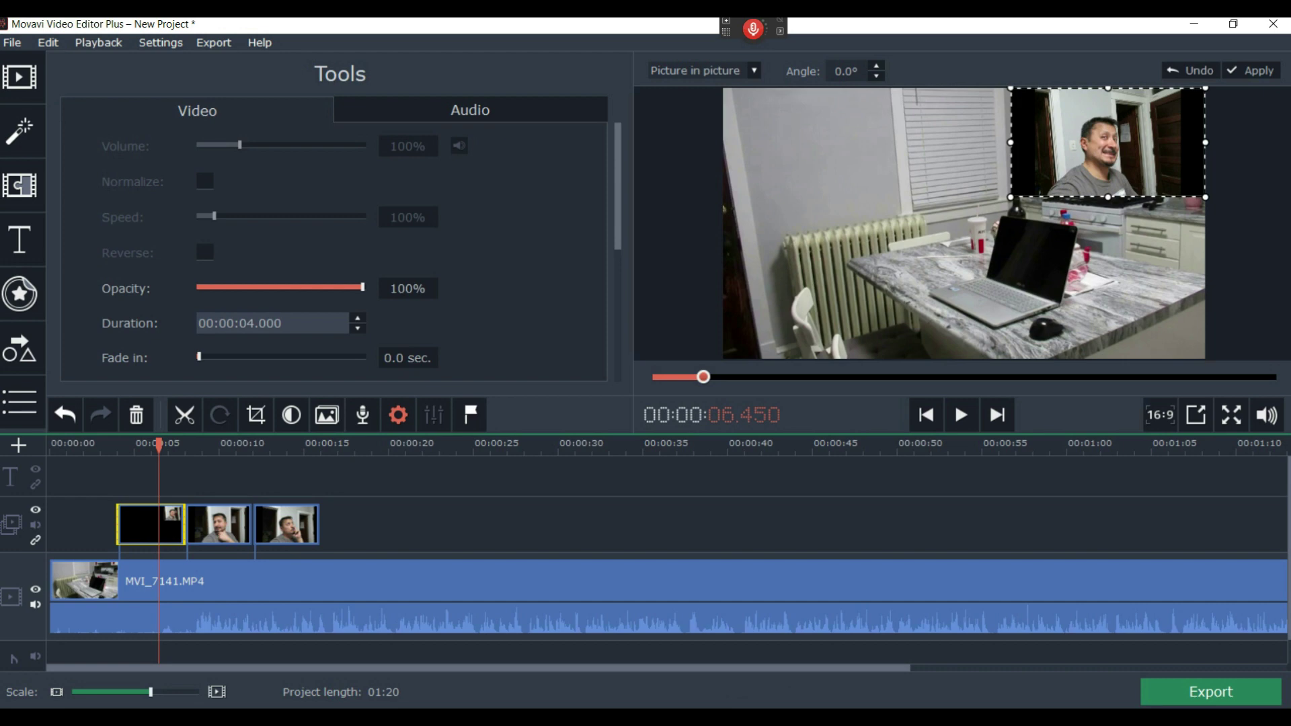
click(1251, 71)
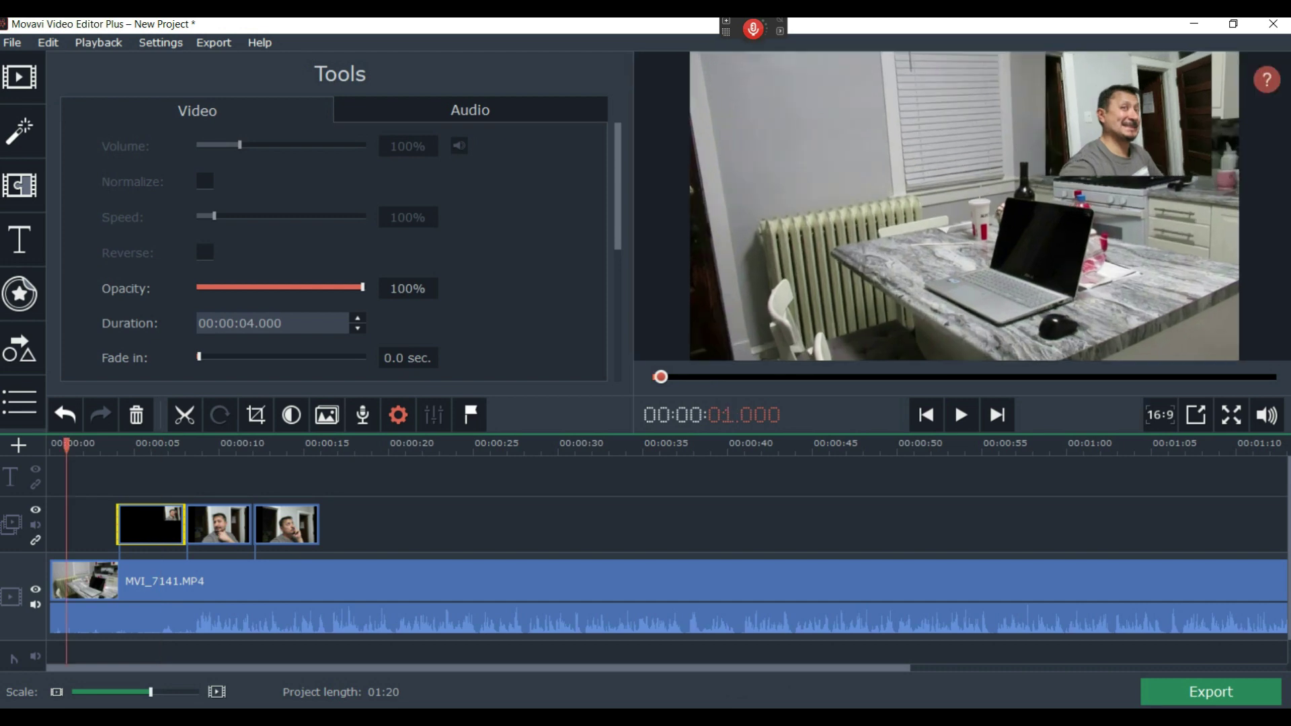
Play back the first overlay inset, stopping near 10.4 seconds
click(960, 415)
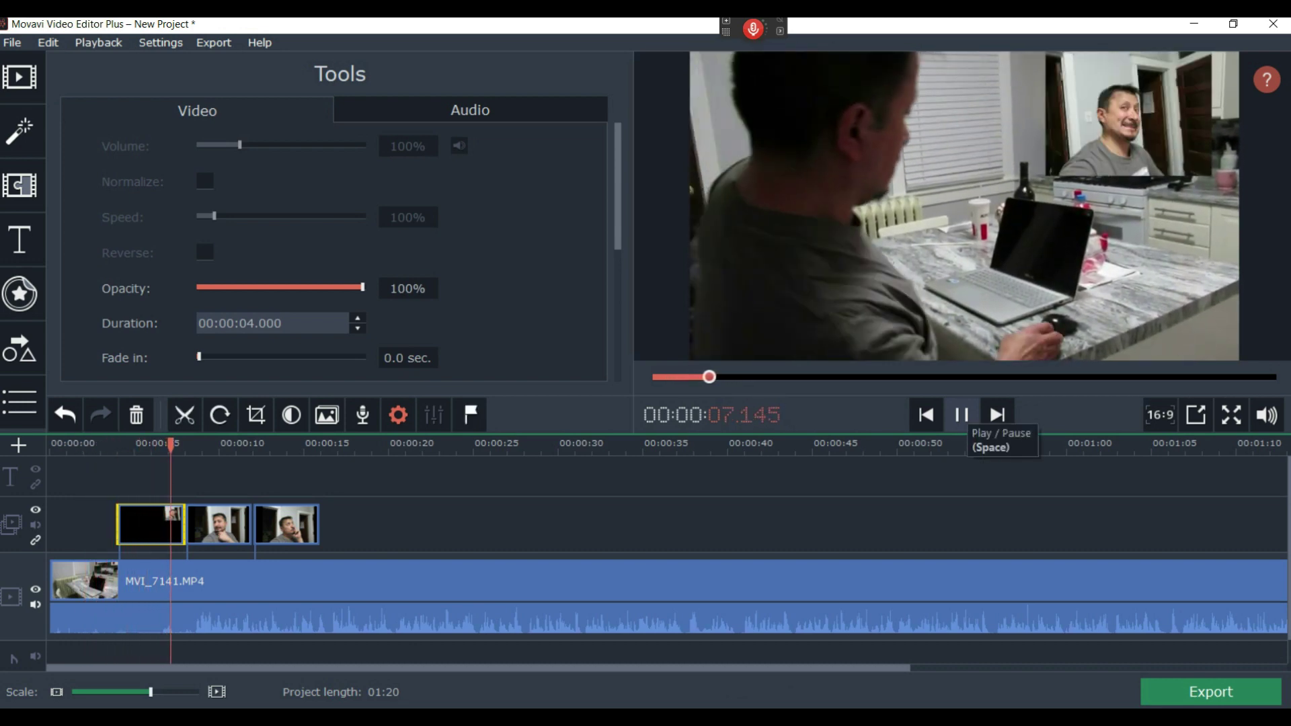
click(963, 414)
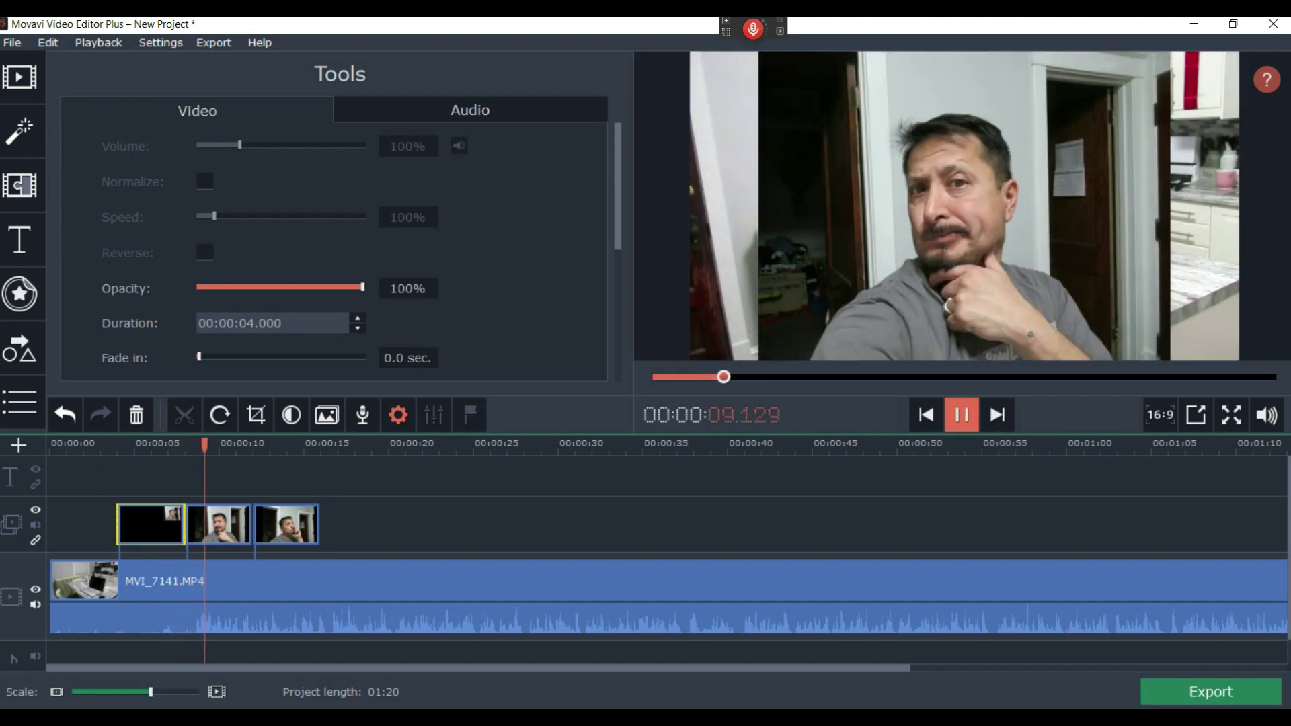
click(226, 524)
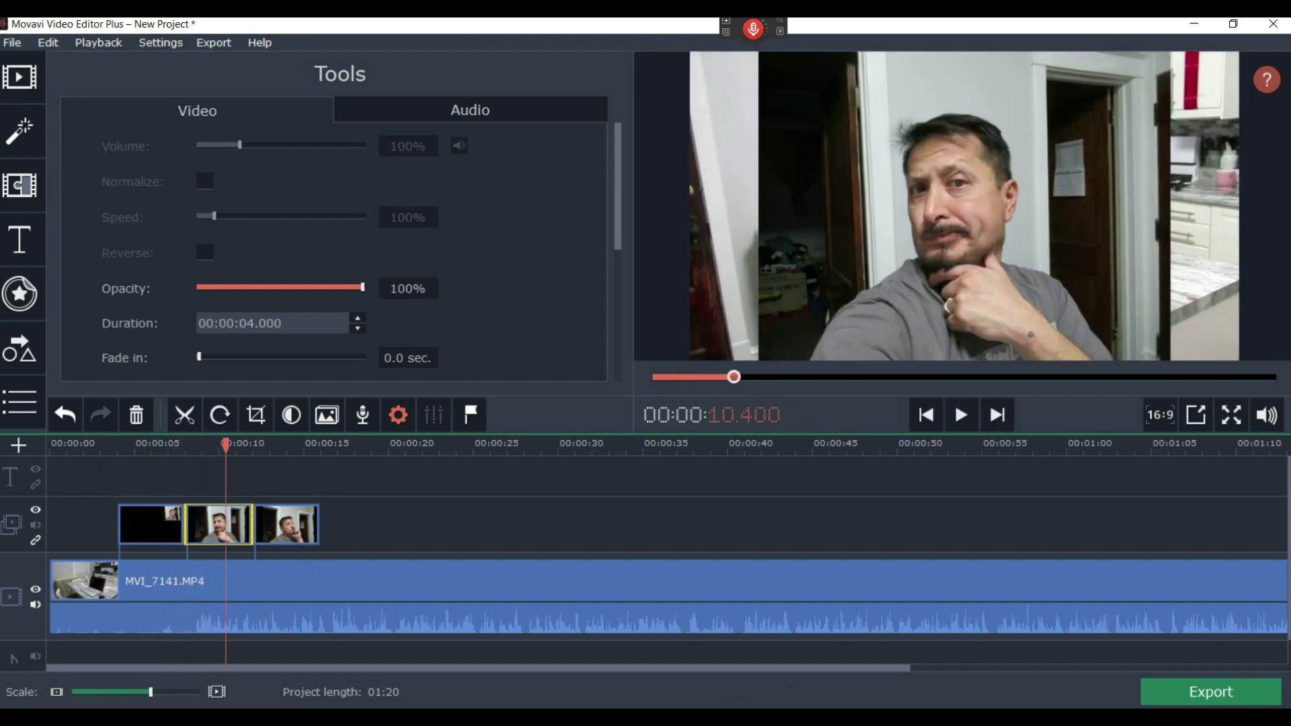
Shrink the middle photo into a small inset, tilted about 70 degrees, in the upper right
right_click(225, 525)
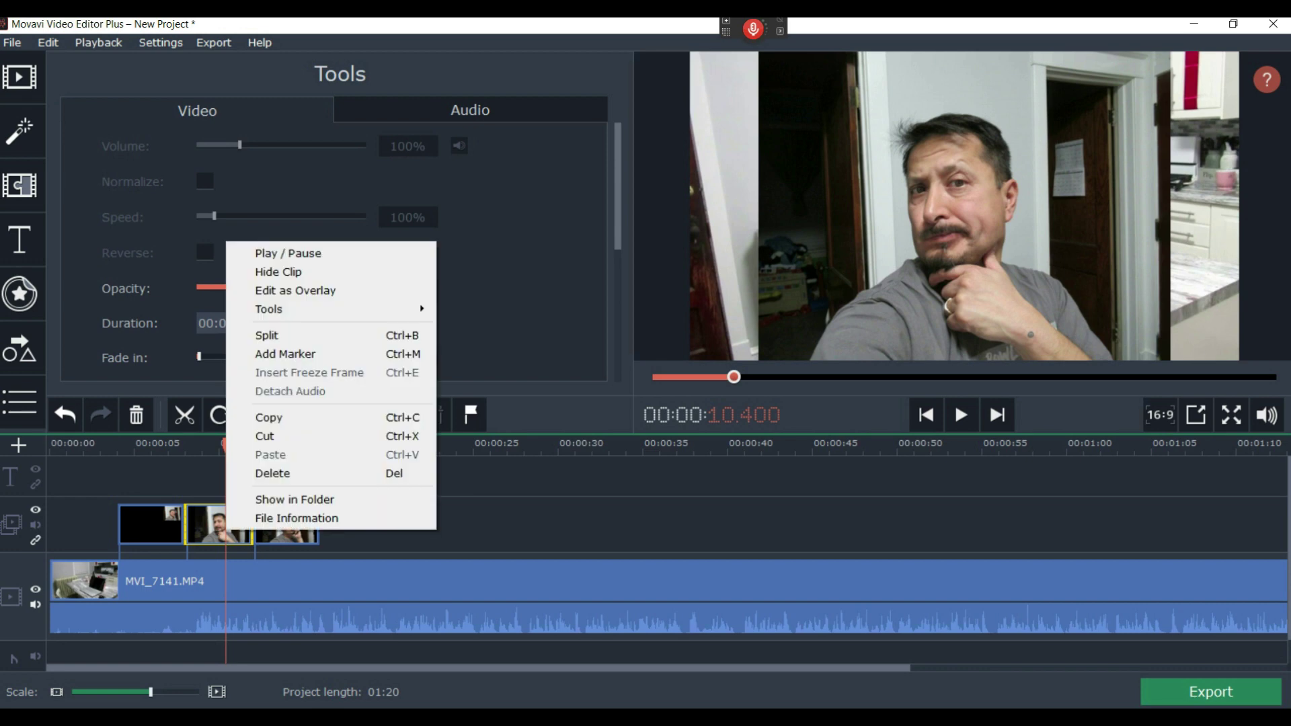
click(293, 289)
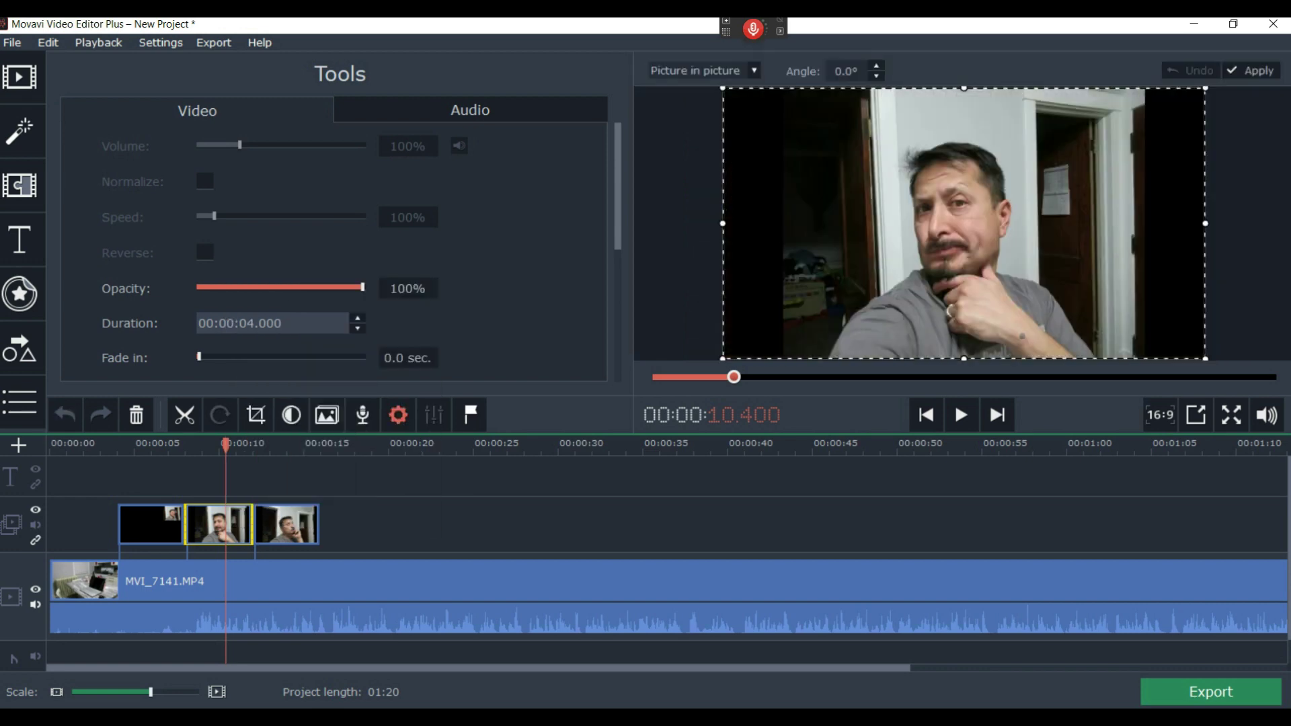
drag(1205, 89, 854, 288)
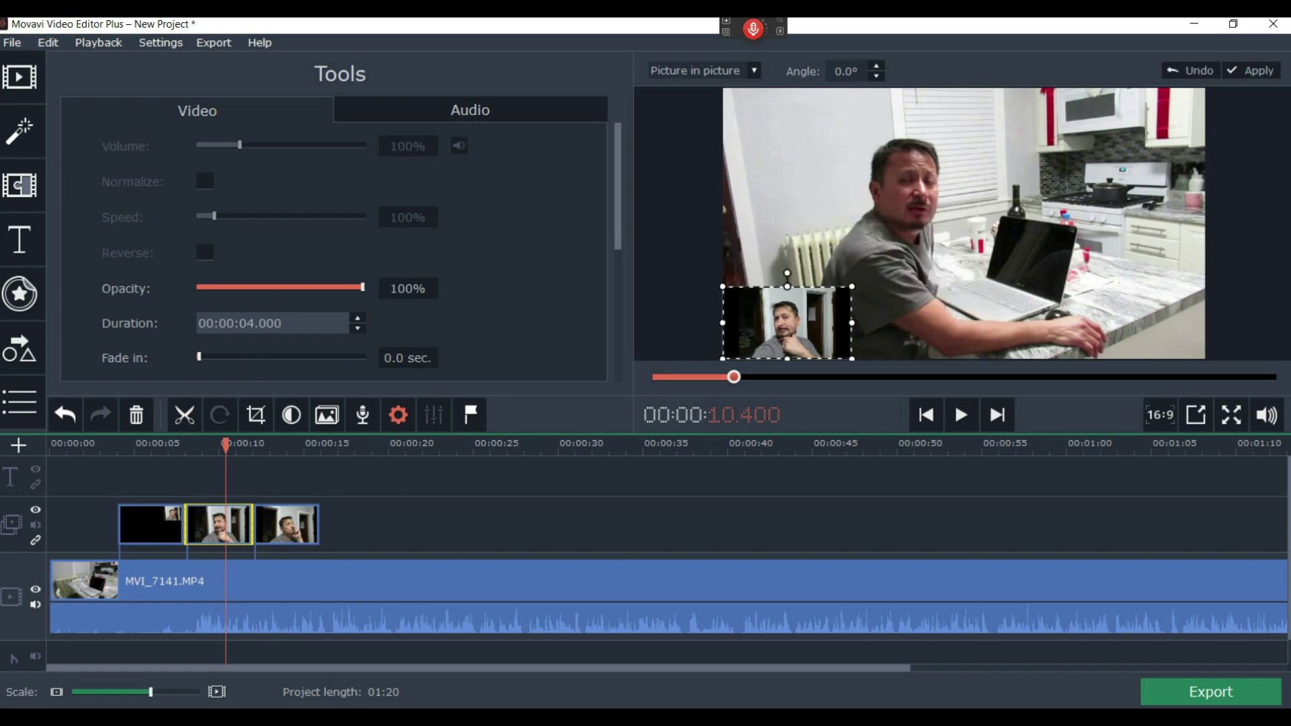
drag(787, 323, 969, 202)
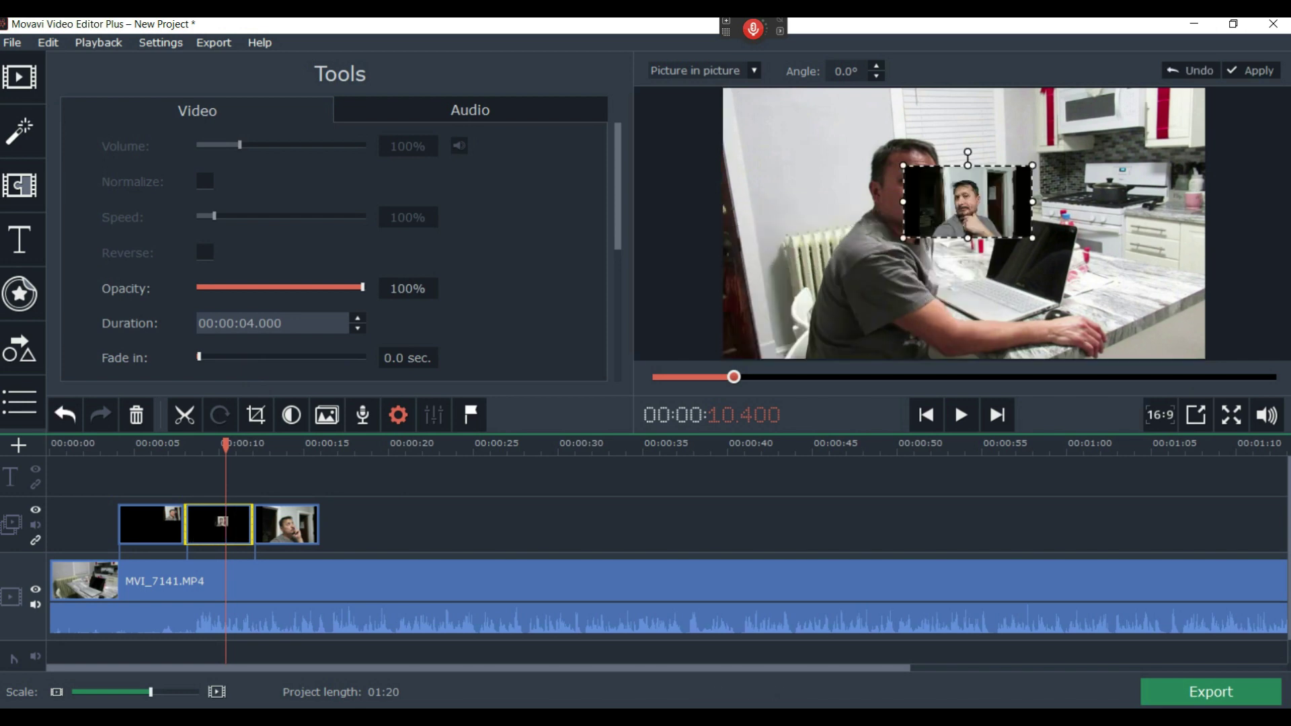
drag(967, 153, 923, 186)
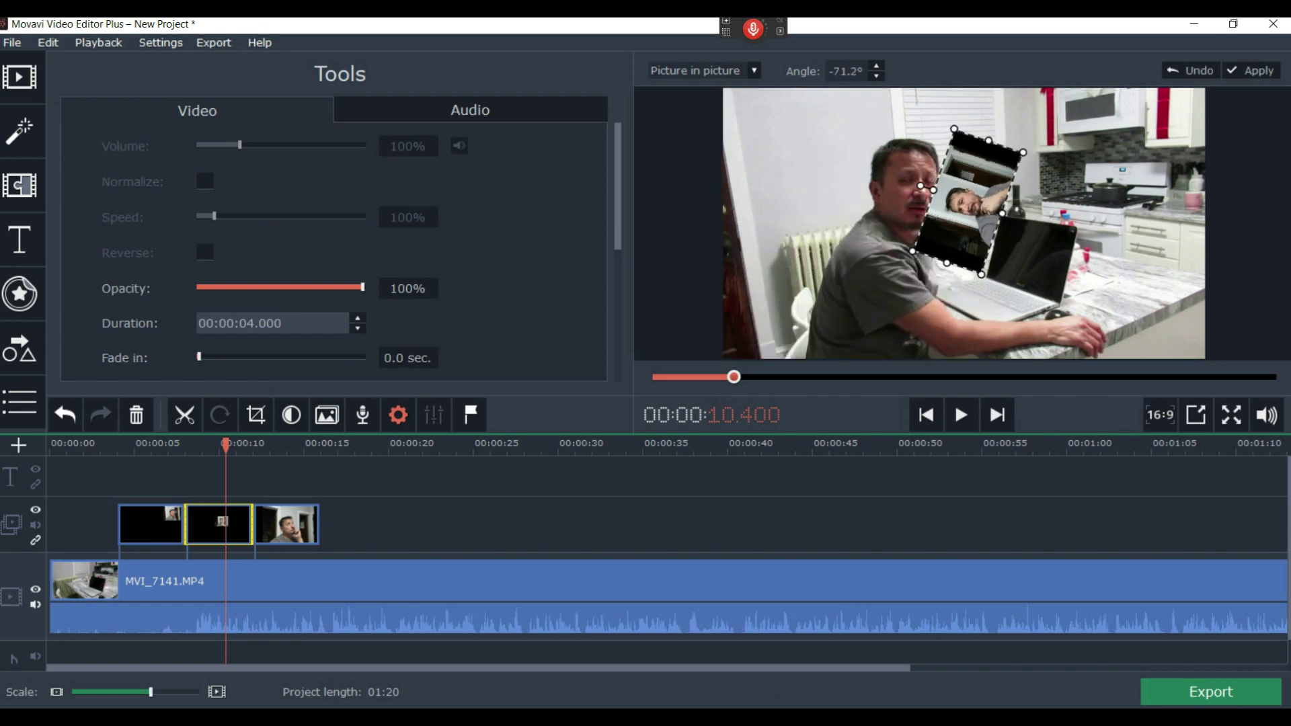
drag(970, 201, 1120, 166)
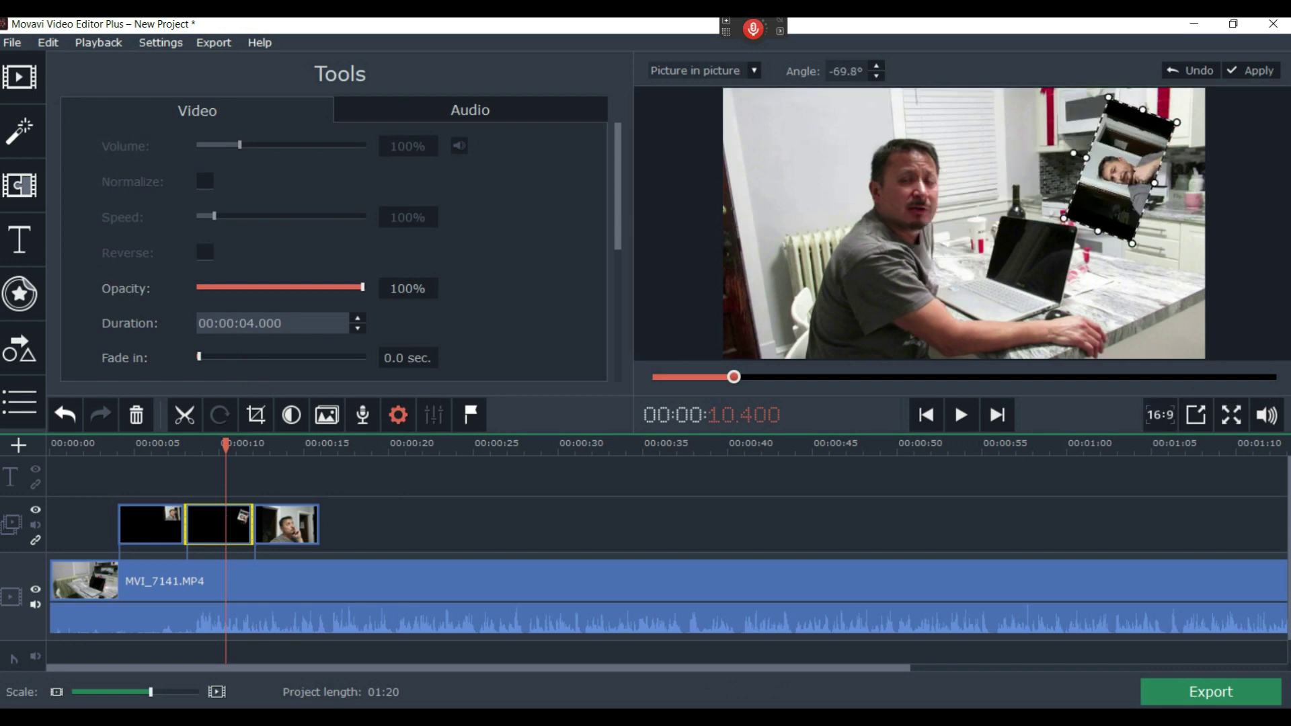
Preview the tilted inset, then slide the third photo to start at 14.5 seconds
click(960, 415)
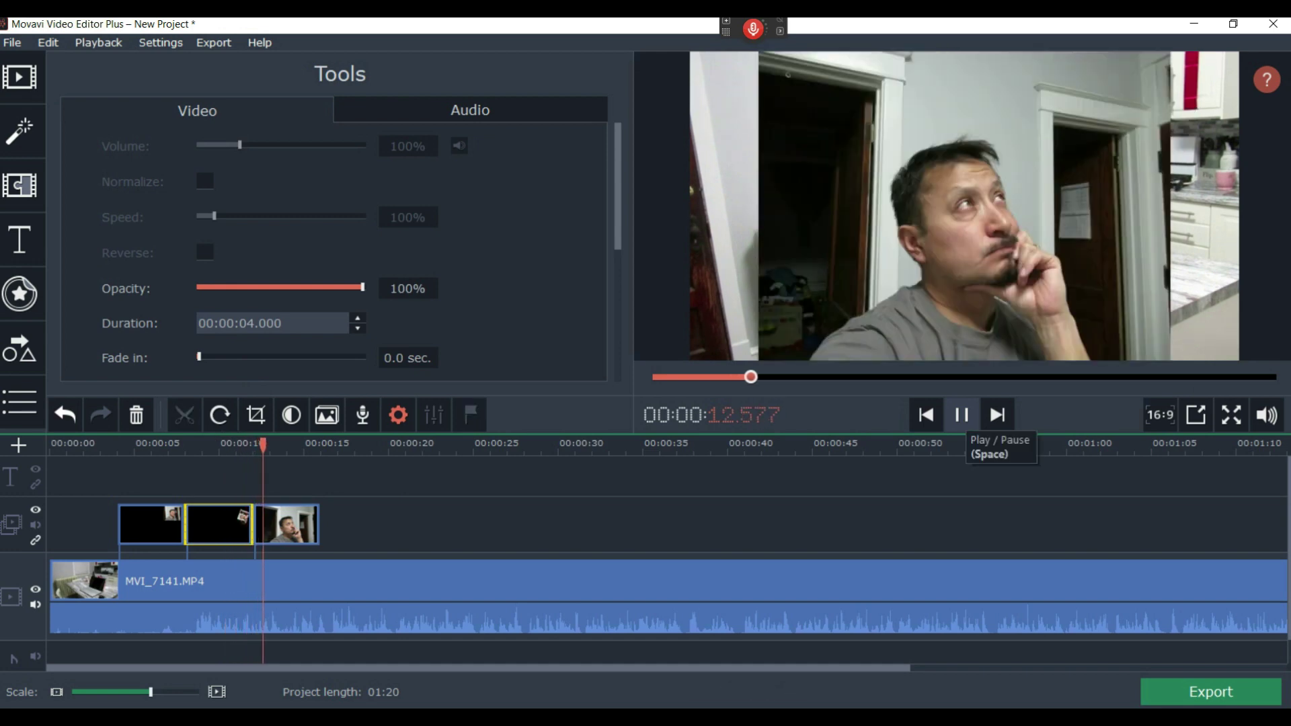
click(961, 415)
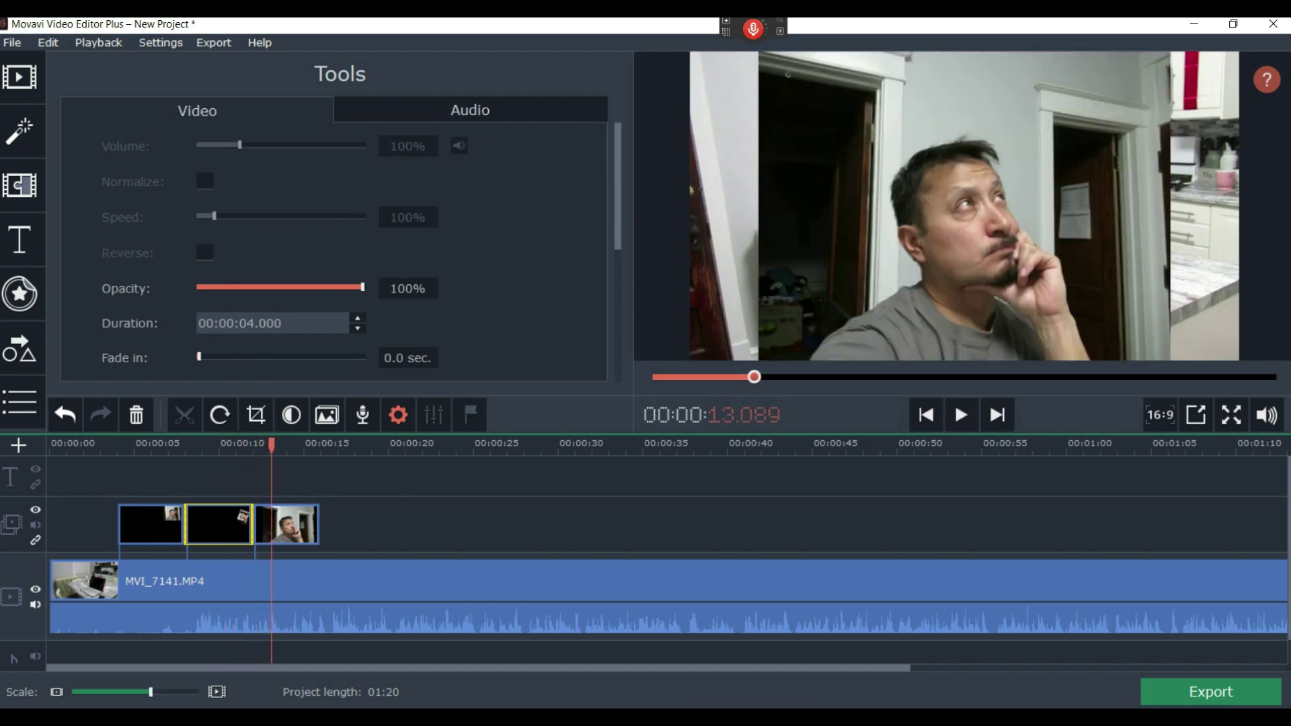
drag(287, 525, 329, 525)
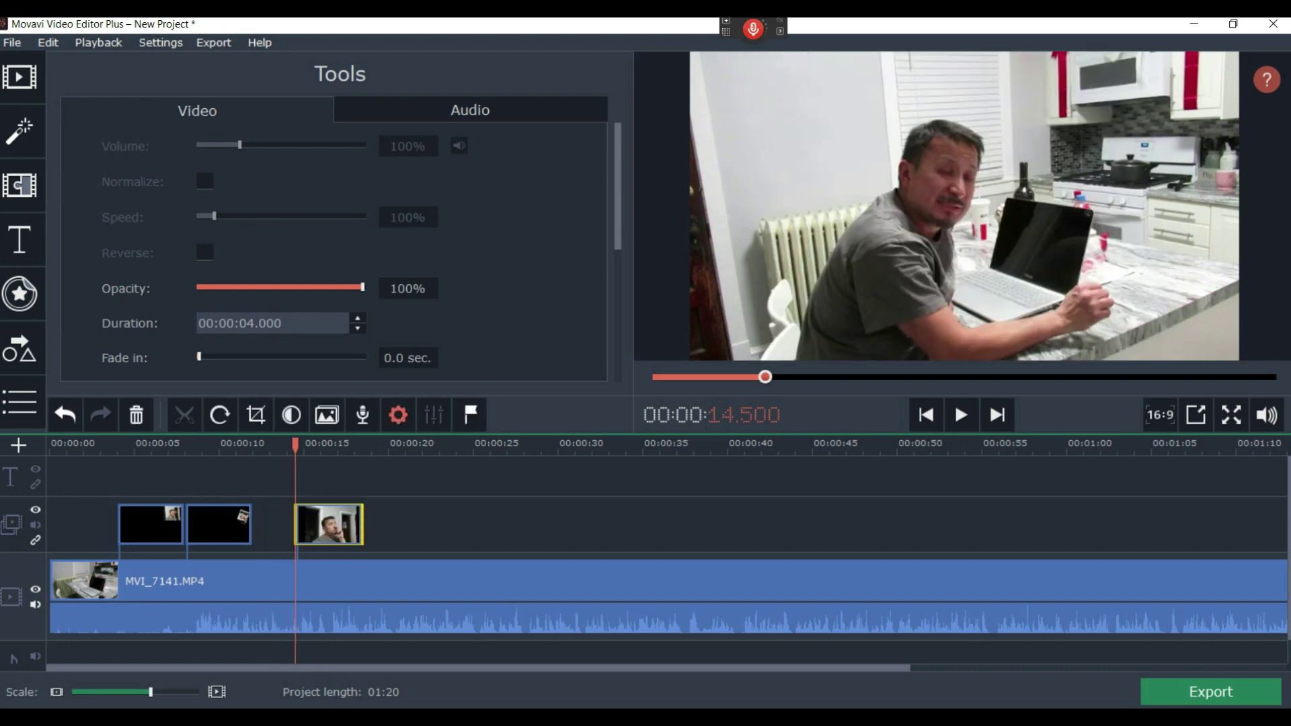
Split the main talking video at 14.6 s and 18.45 s
click(301, 581)
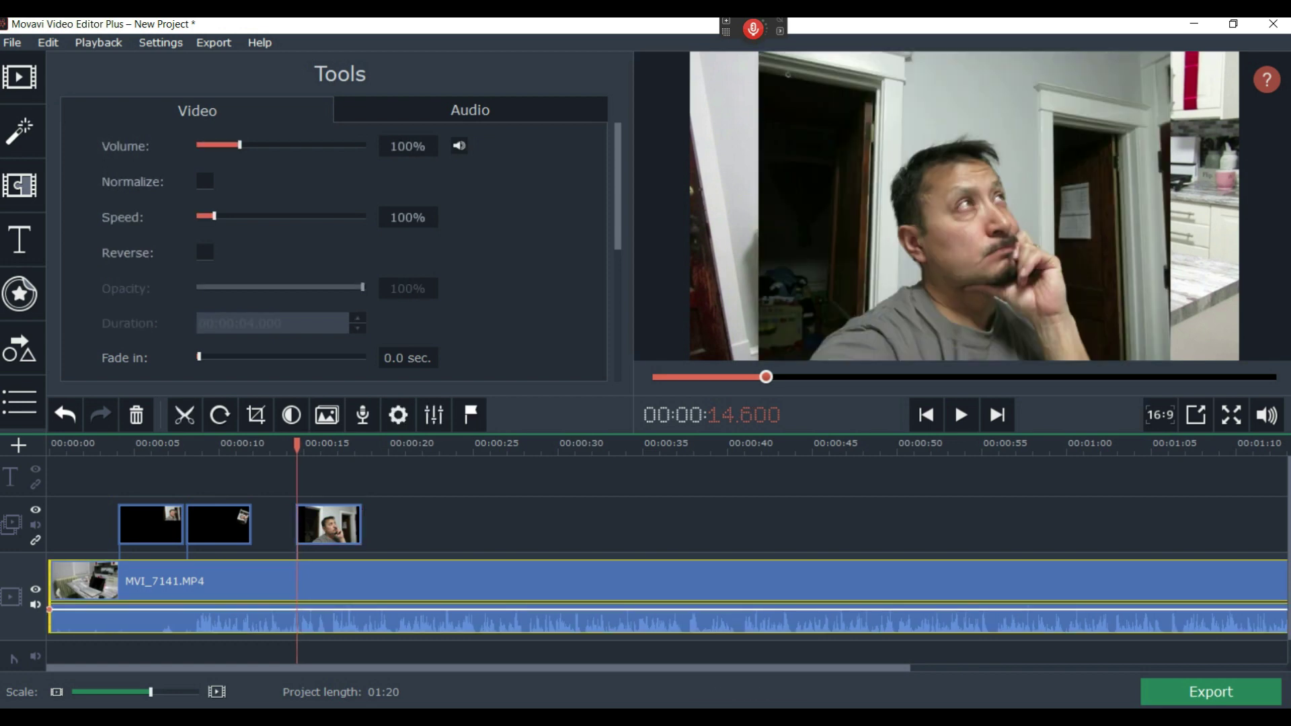
click(185, 415)
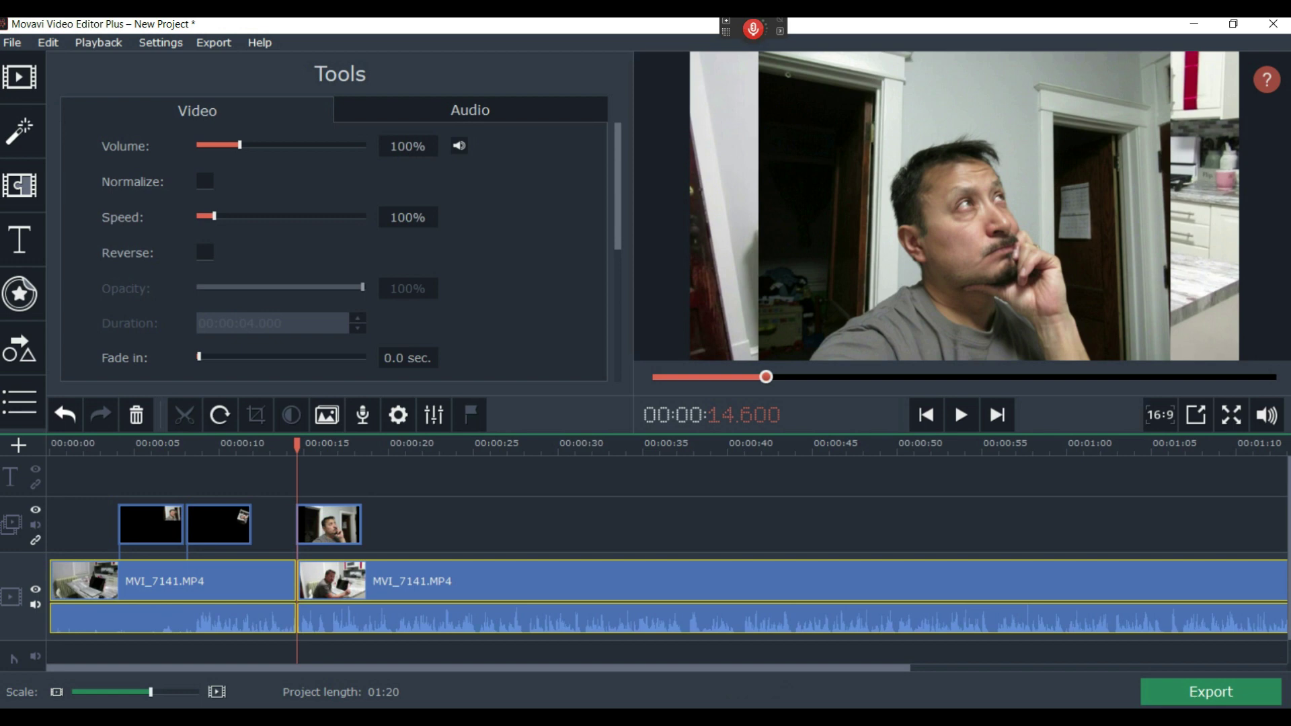
drag(297, 443, 364, 444)
click(363, 443)
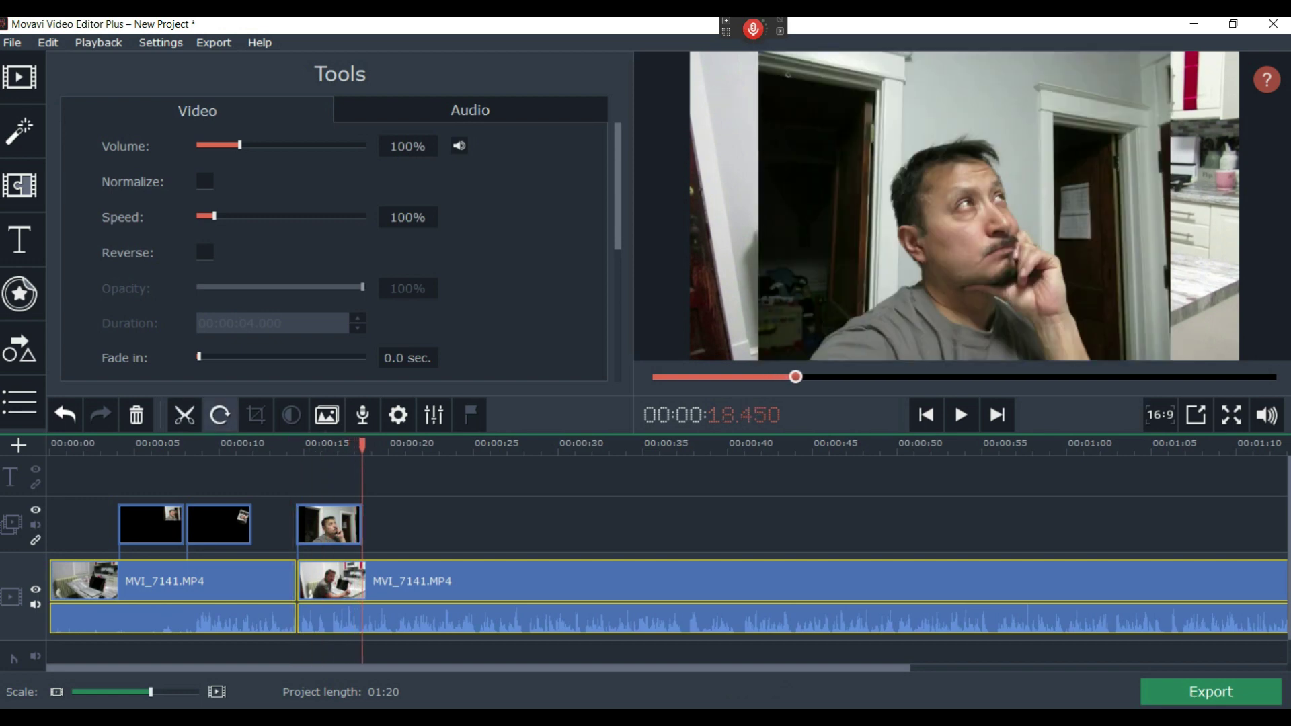
click(185, 415)
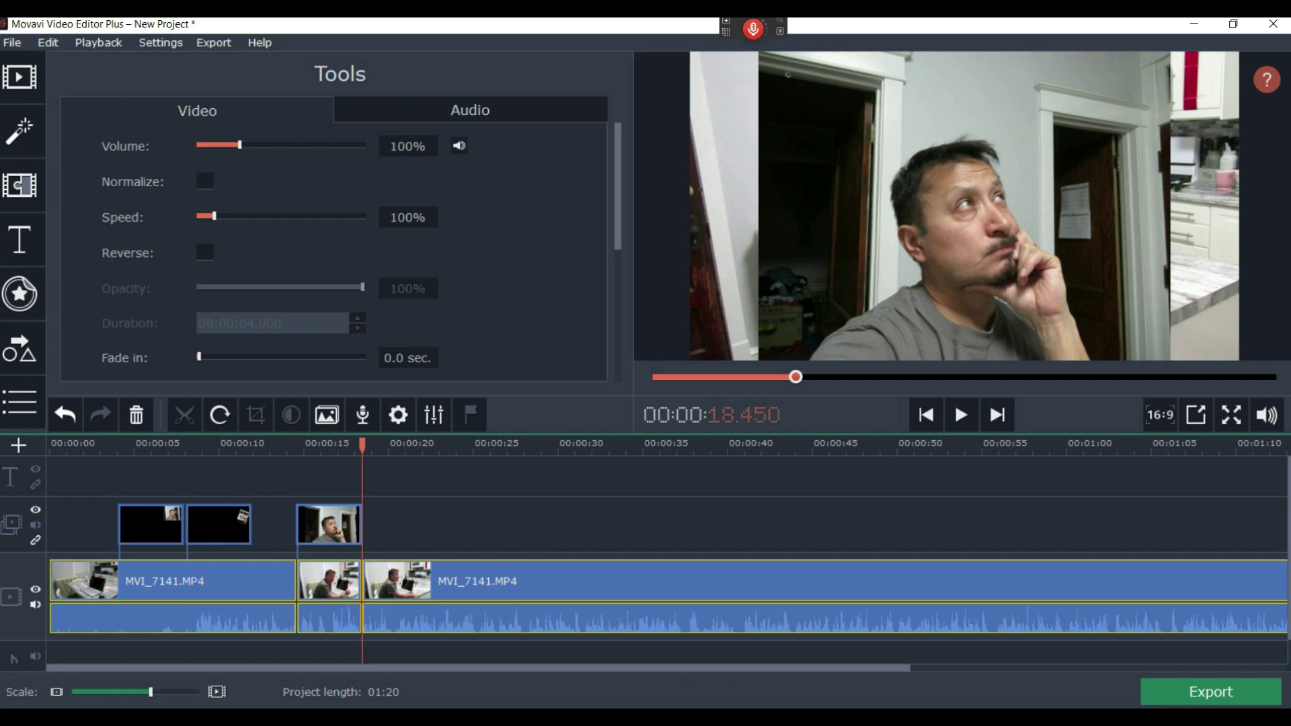
Place the short video piece on the overlay track above the third photo, filling the gap
click(322, 444)
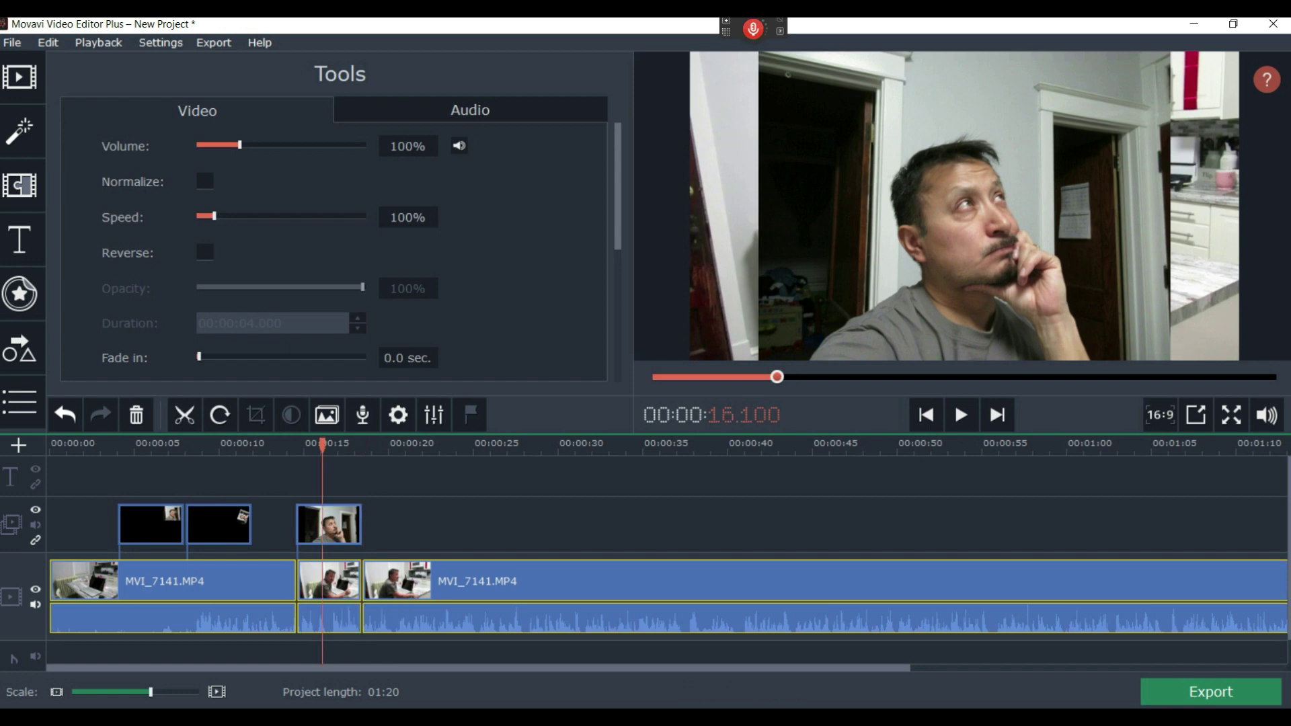
click(329, 582)
drag(329, 581, 339, 499)
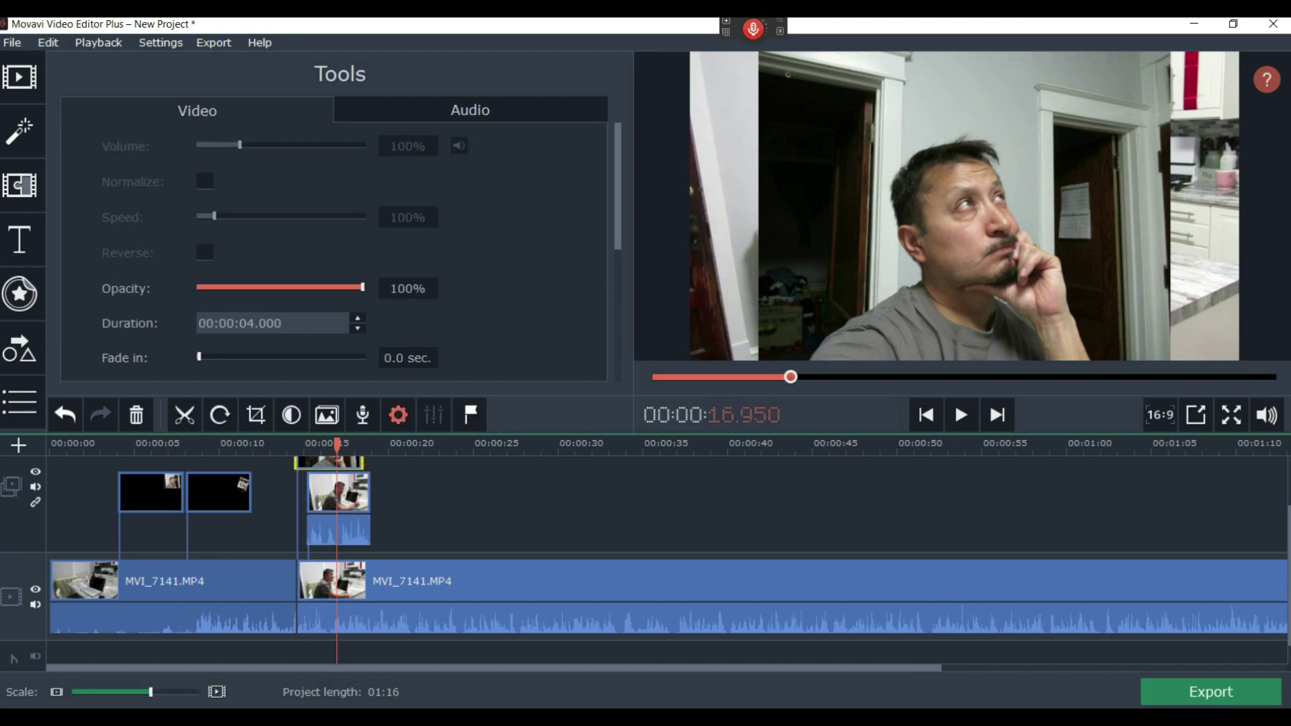
mouse_move(338, 500)
mouse_down()
mouse_move(357, 605)
mouse_move(329, 582)
mouse_up()
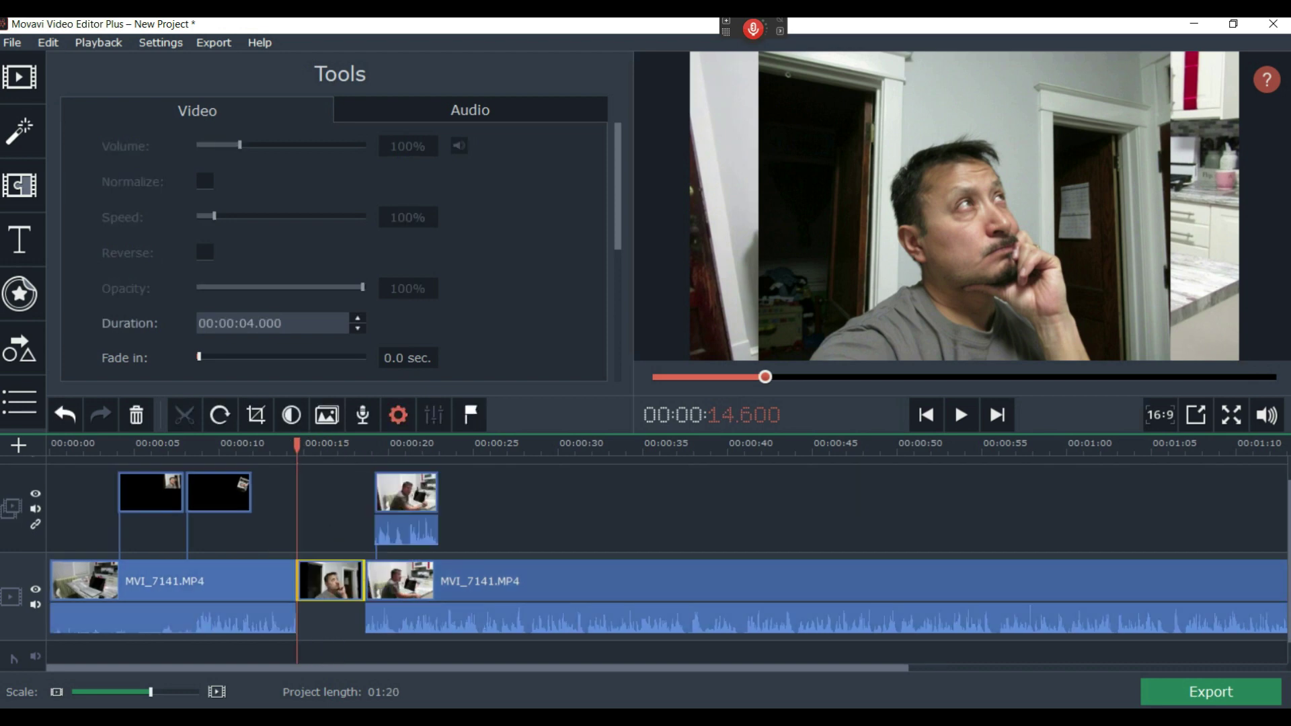
drag(407, 504, 329, 515)
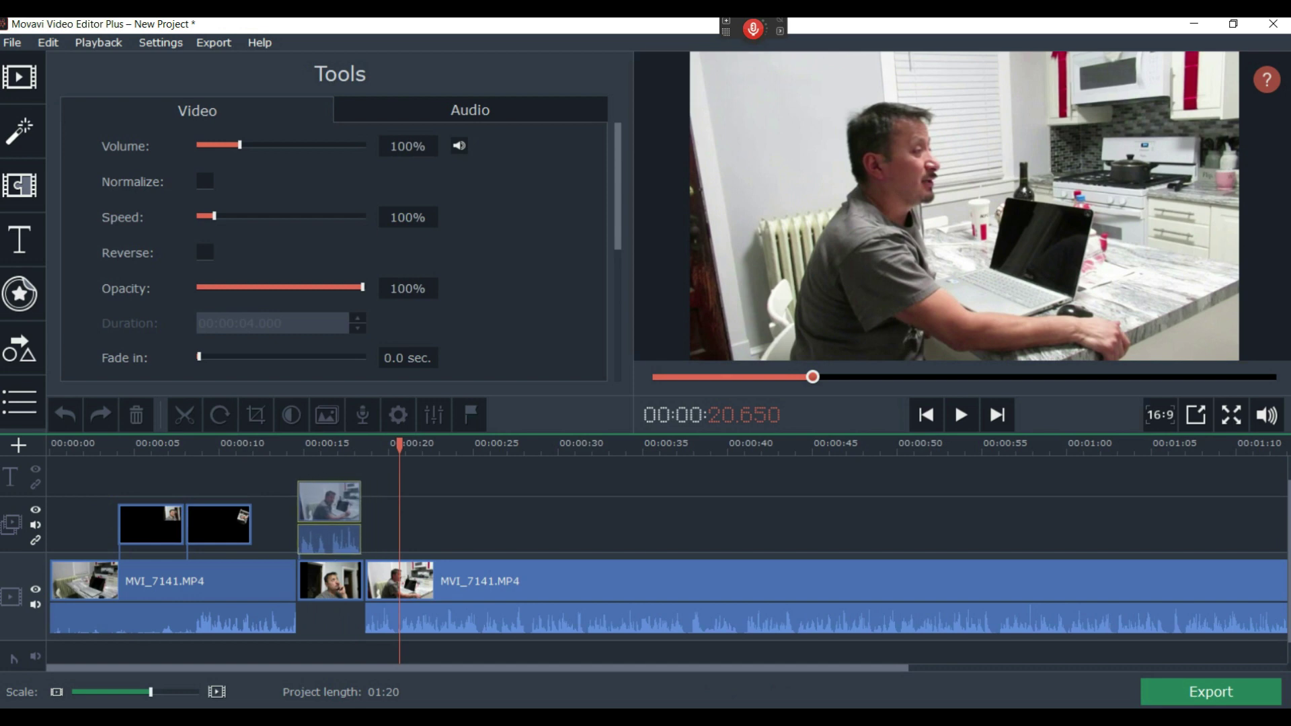
click(328, 504)
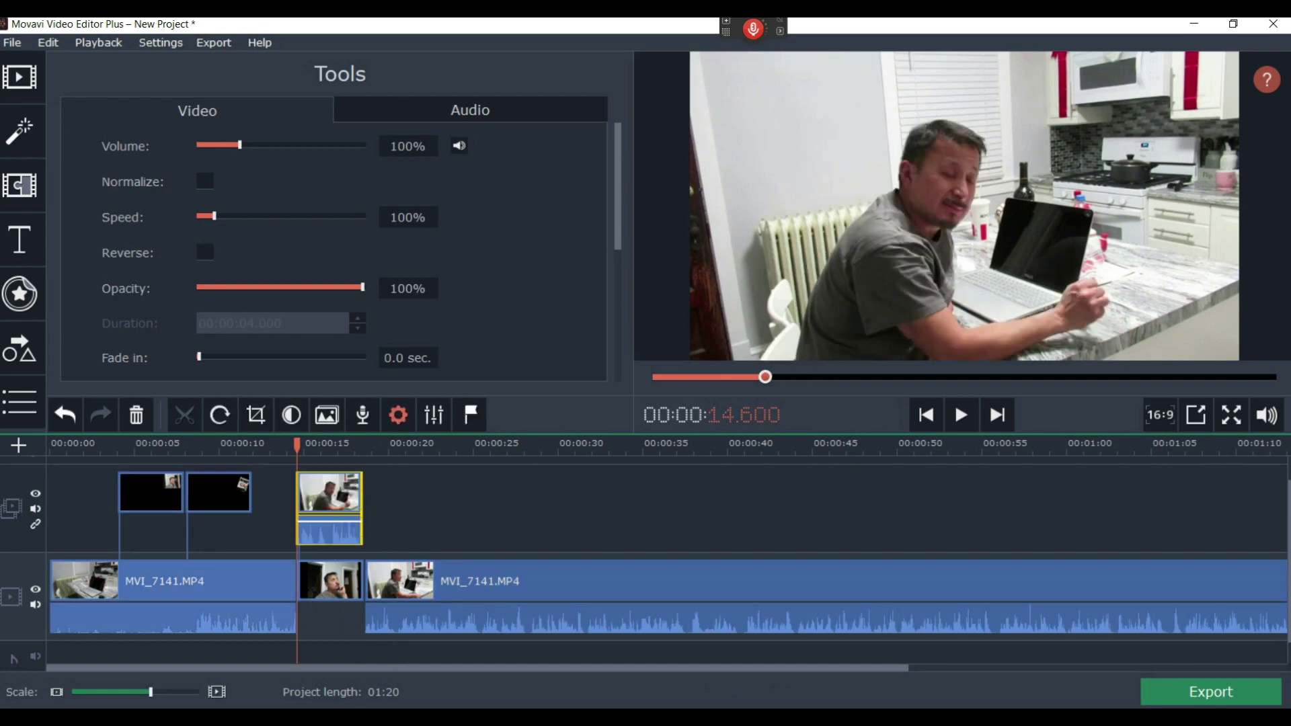
right_click(329, 494)
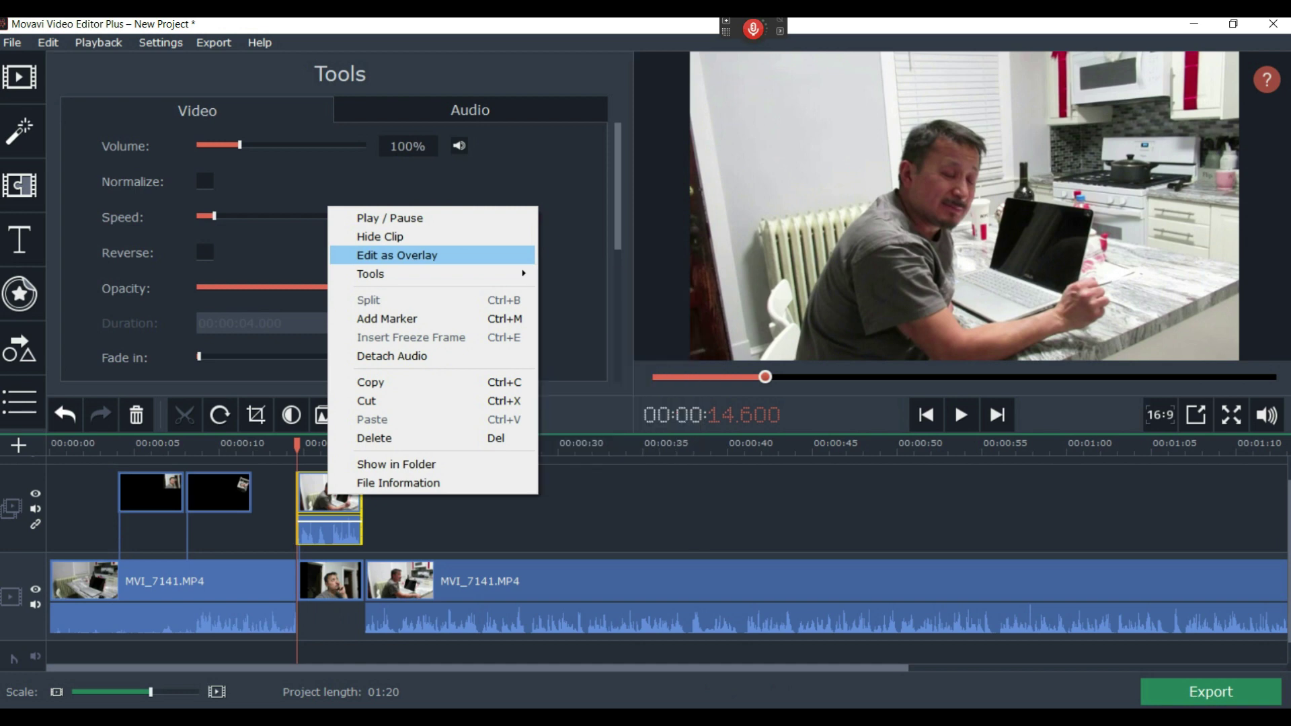
Shrink the short video piece into a top-right inset and return near the project start
click(396, 255)
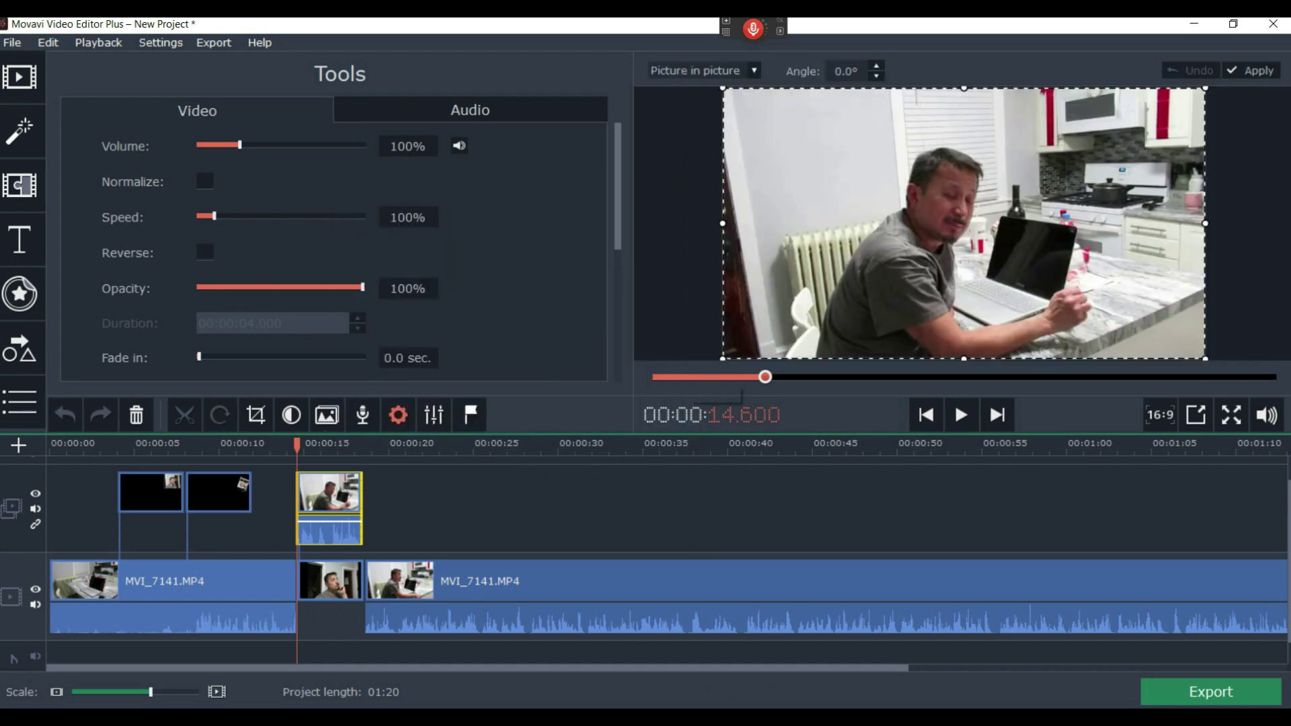
drag(723, 359, 1022, 190)
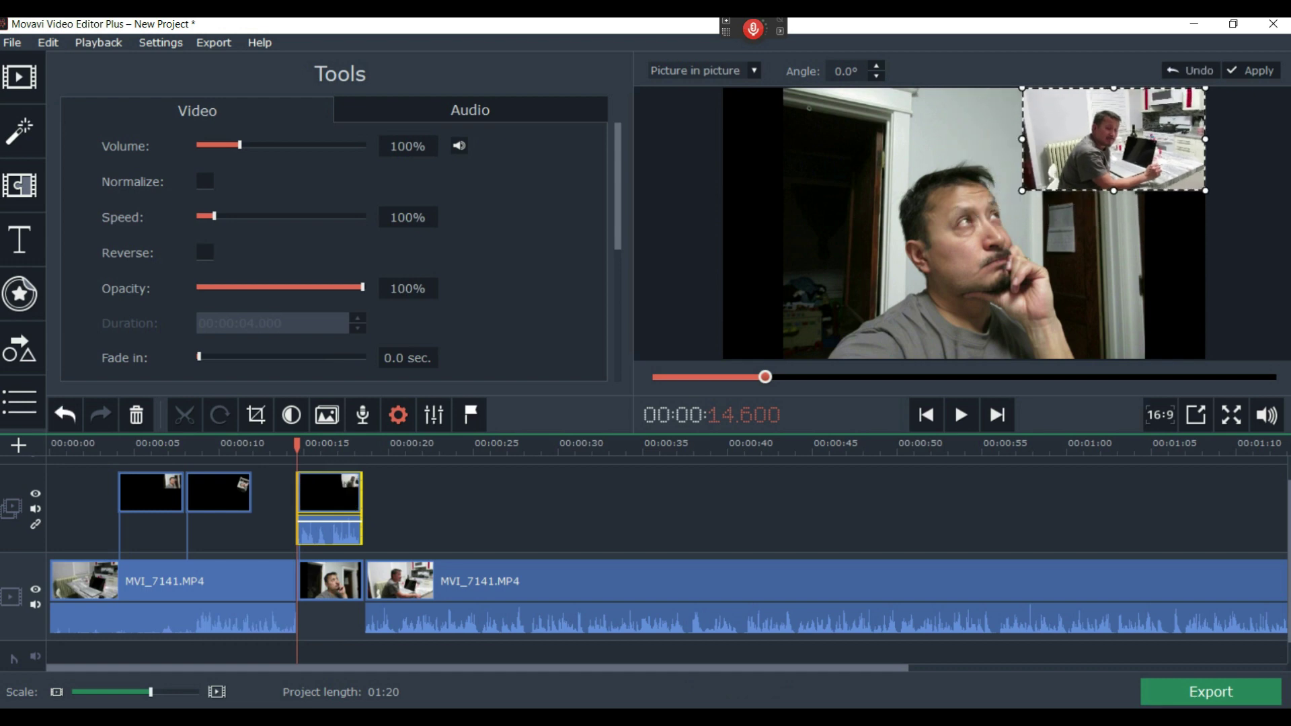
click(61, 445)
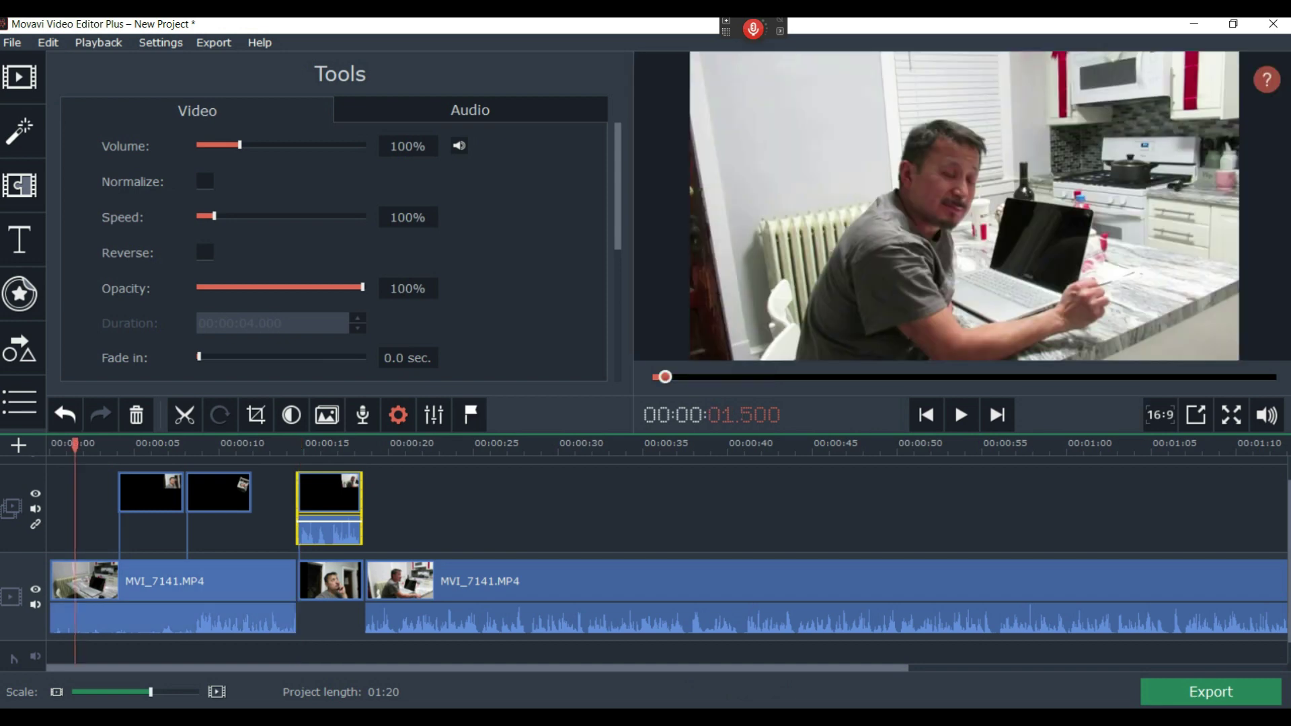